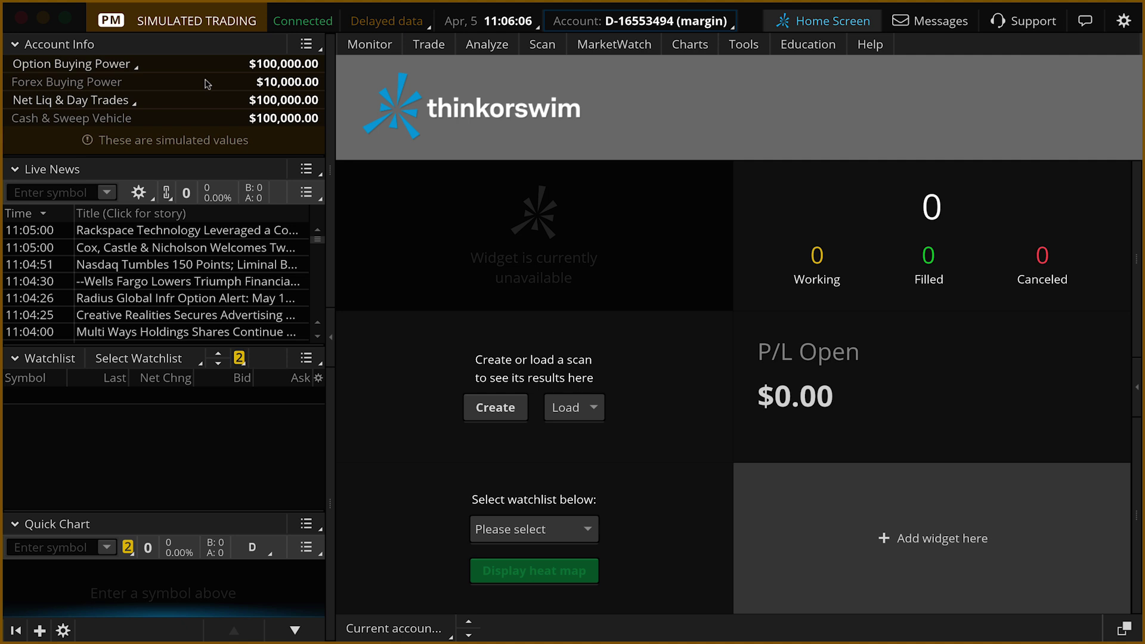
Step: Load the MSFT quote and option chain on the trading page and collapse the sidebar
left_click(428, 47)
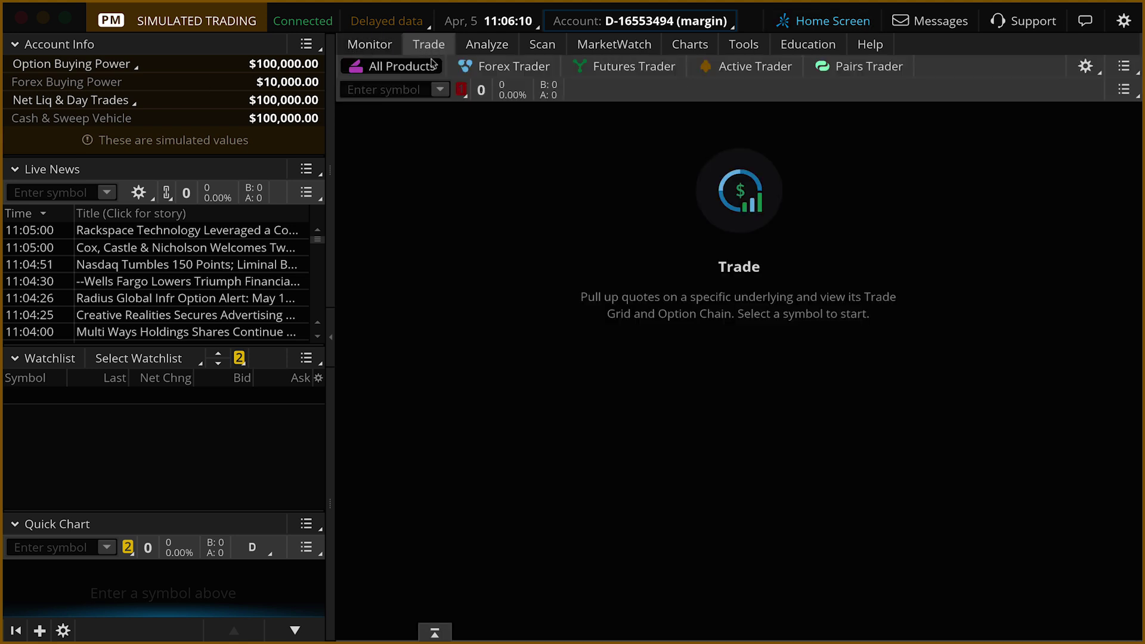
left_click(397, 93)
type("MSFT")
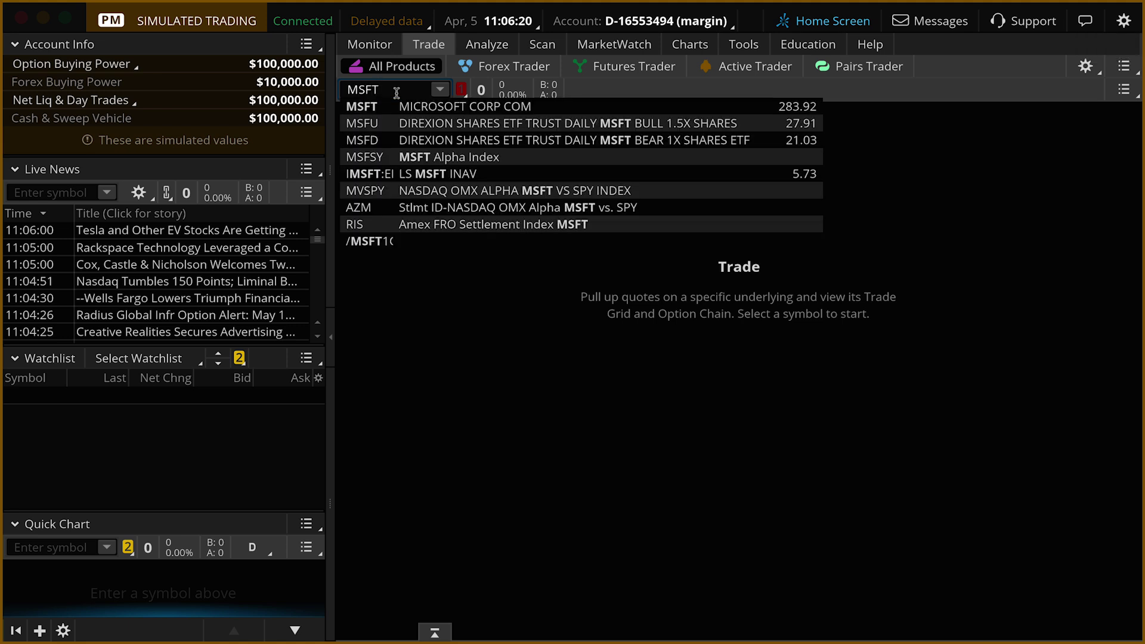
key("Return")
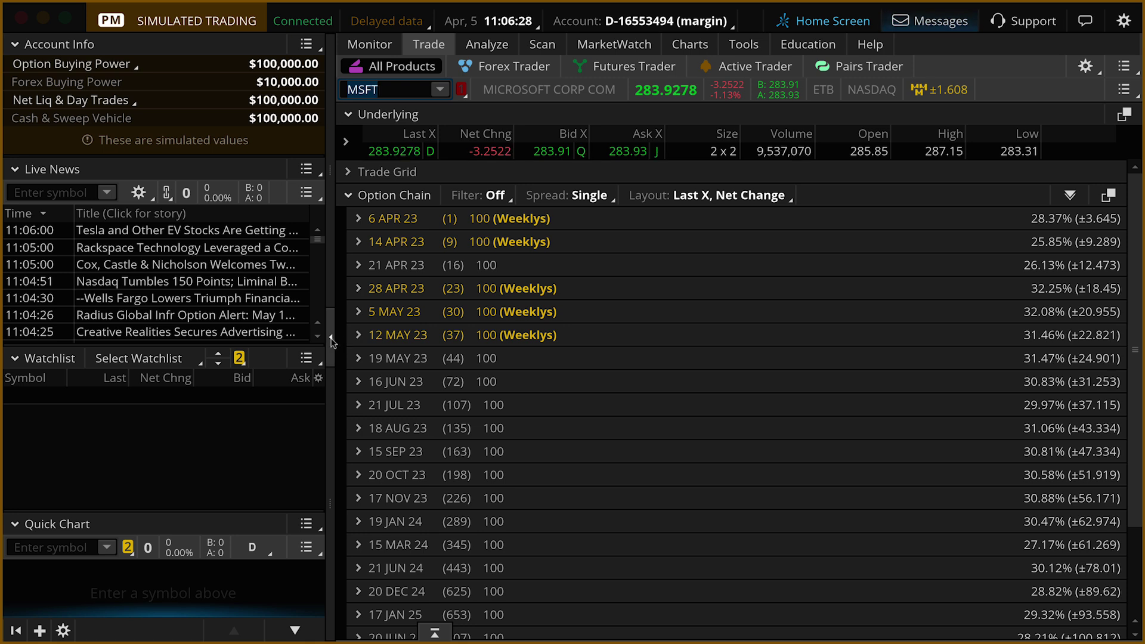
left_click(332, 340)
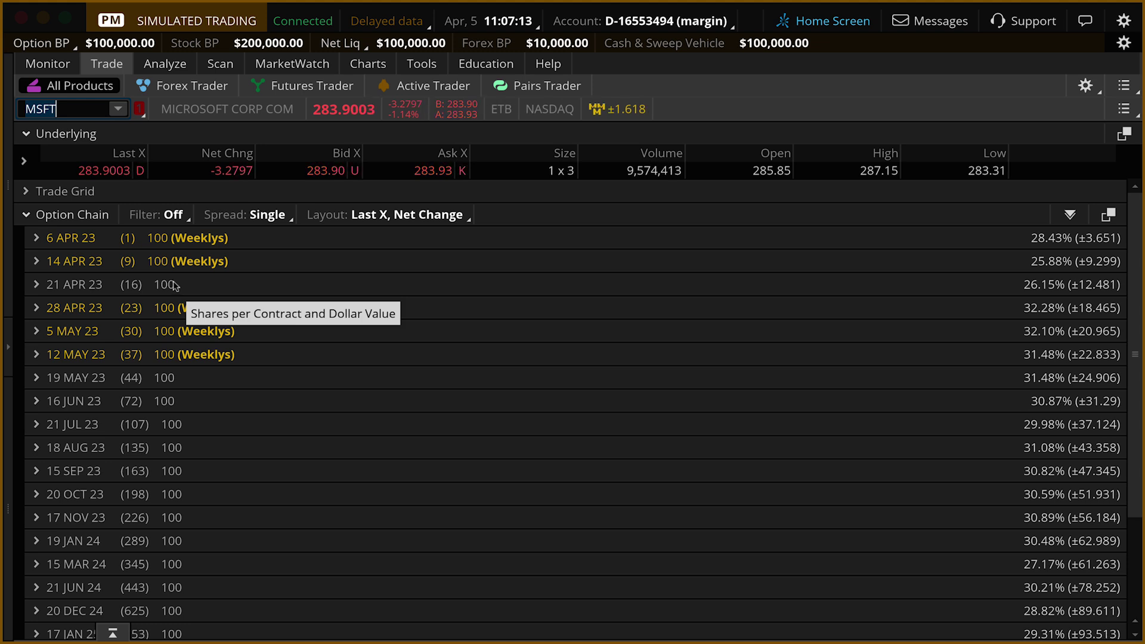
Step: Expand the 21 APR 23 expiration and show 25 strikes in the option chain
left_click(37, 286)
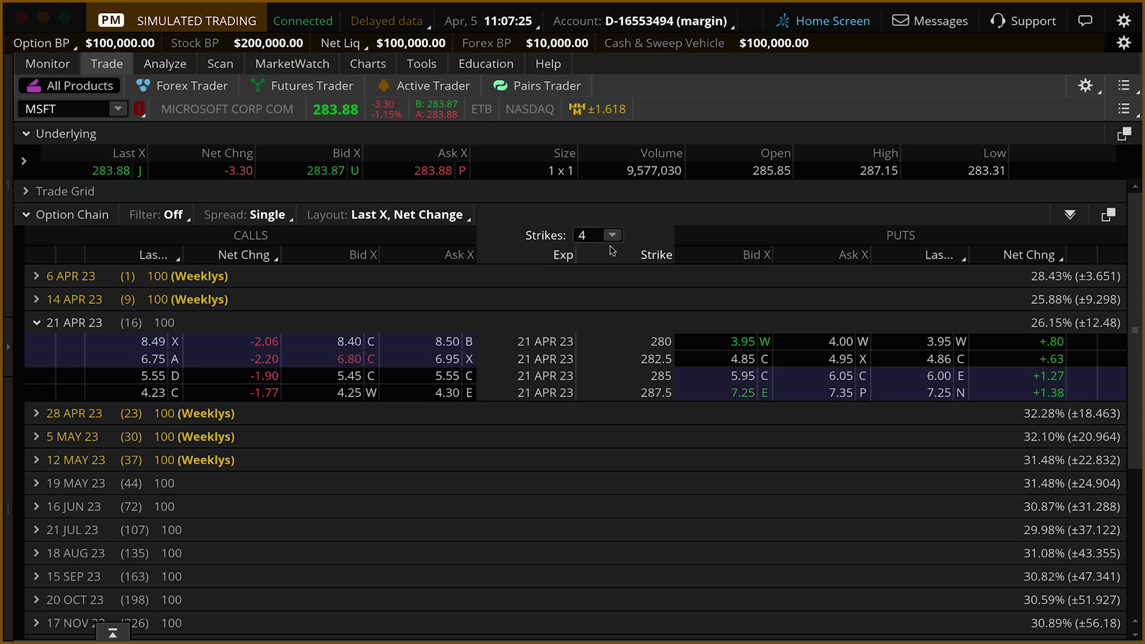
left_click(613, 236)
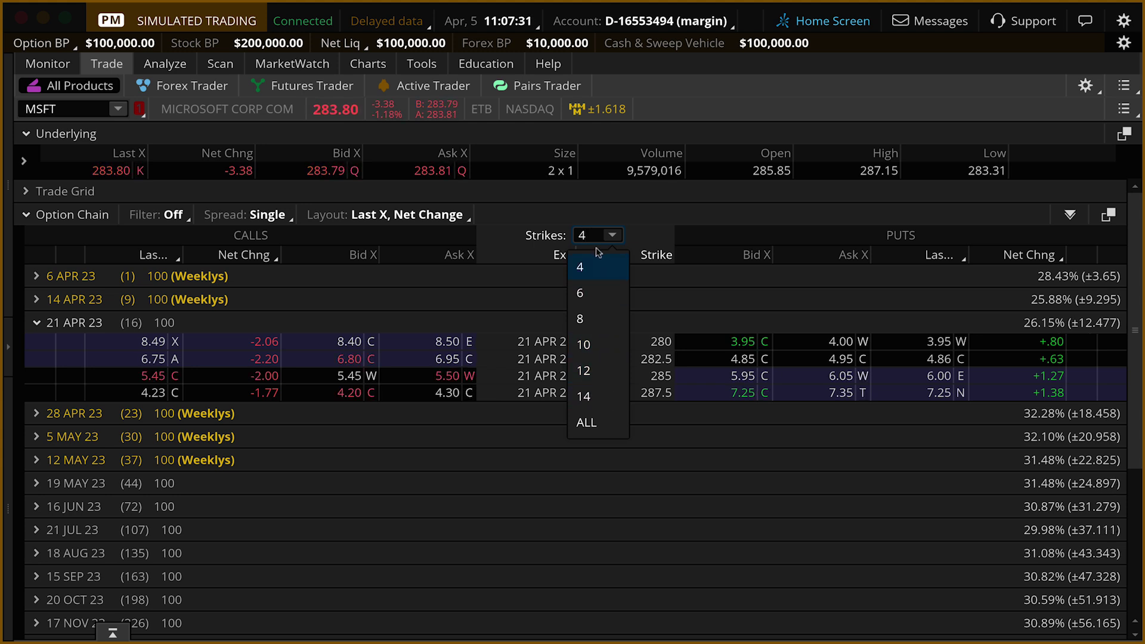
type("25")
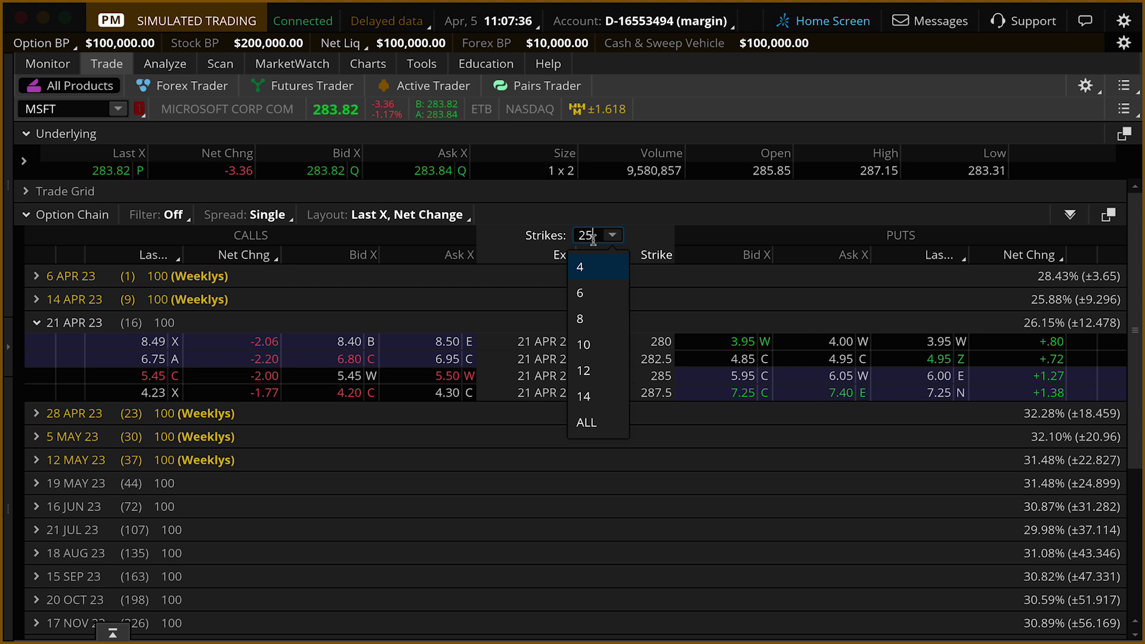
key("Return")
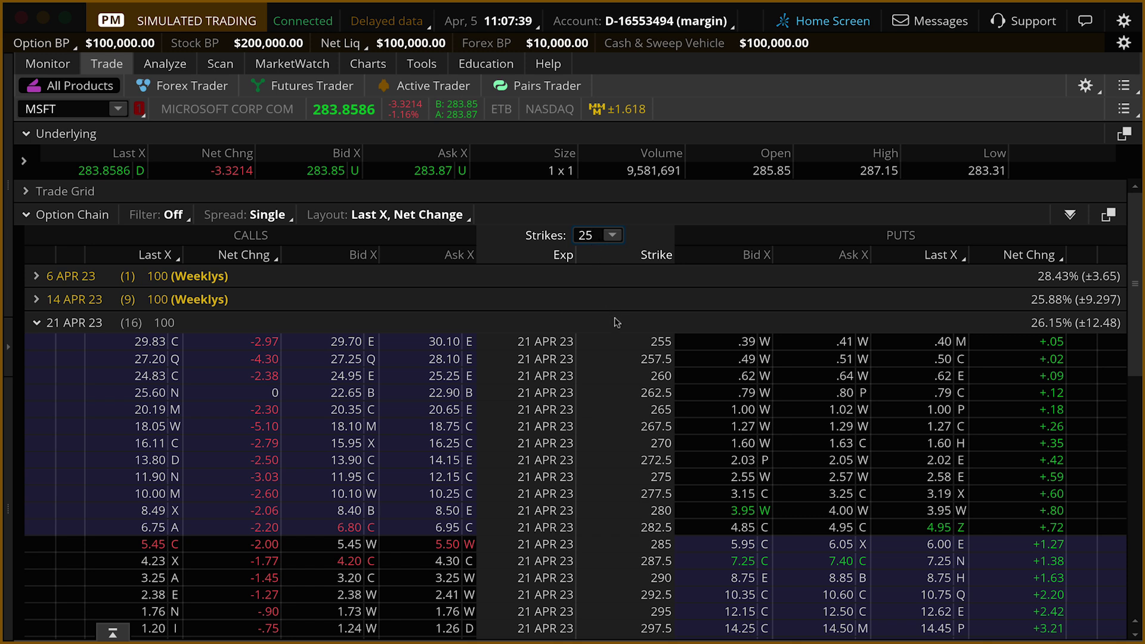
scroll(615, 334, "down", 3)
scroll(616, 345, "up", 3)
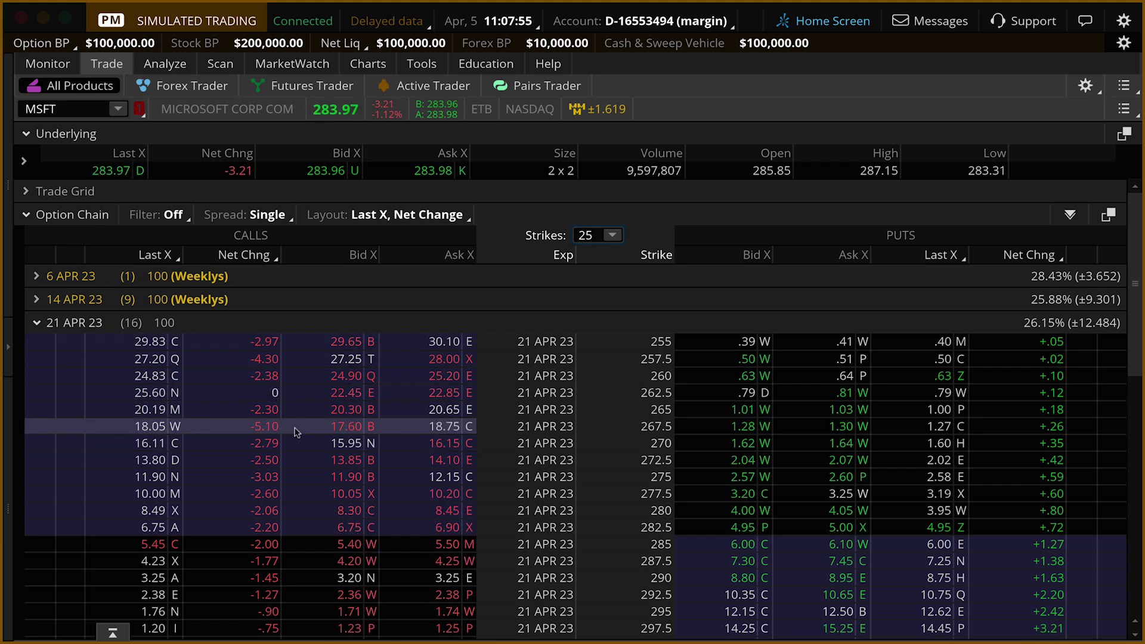
Step: Draft a buy order for the 21 APR 23 285 call and discard it
left_click(436, 549)
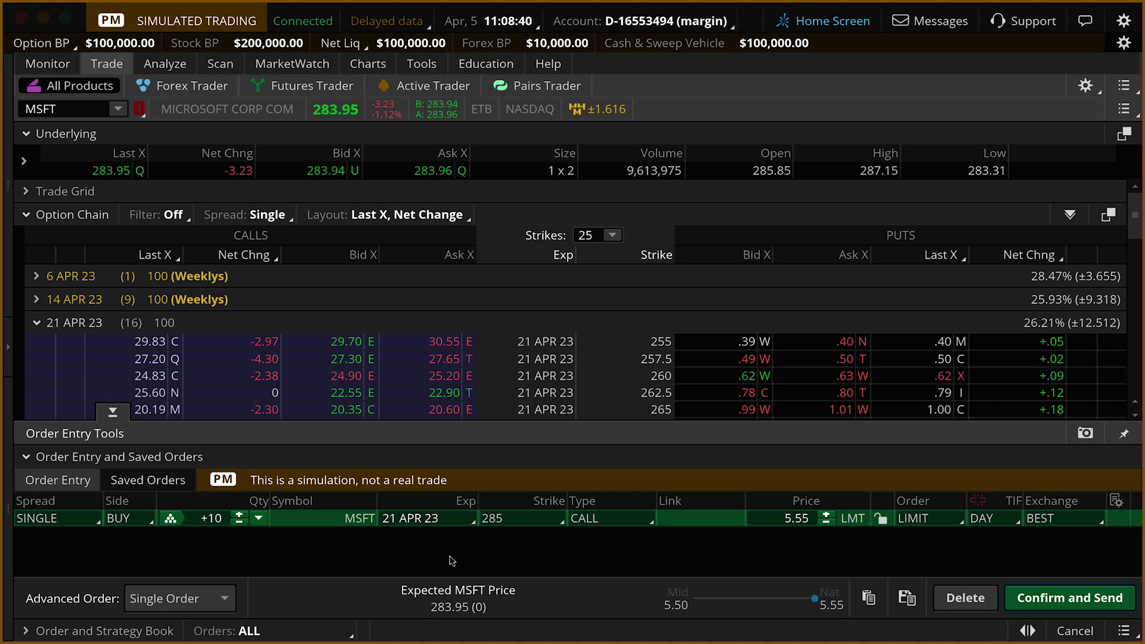
left_click(959, 595)
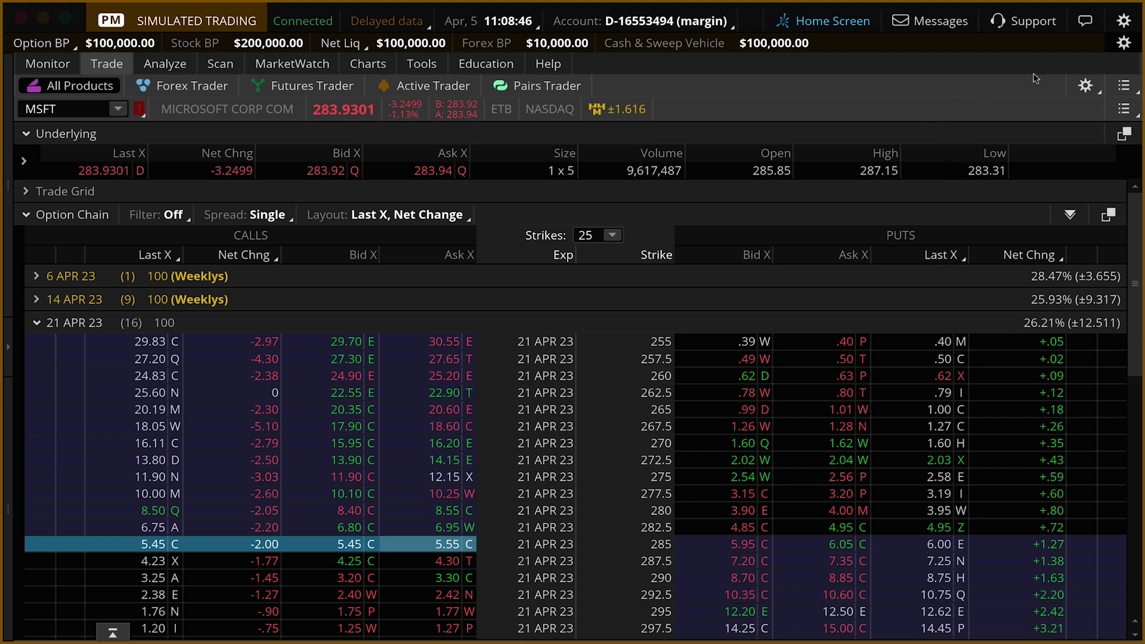
Step: Set the default order quantity for options to 1 and apply the settings
left_click(1124, 23)
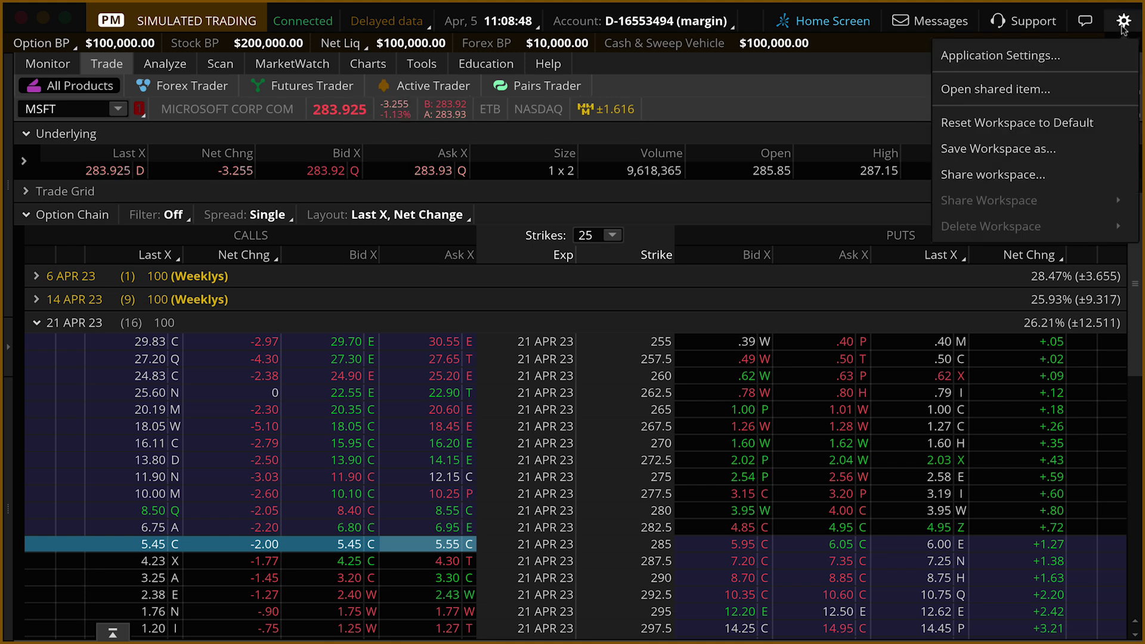
left_click(1072, 59)
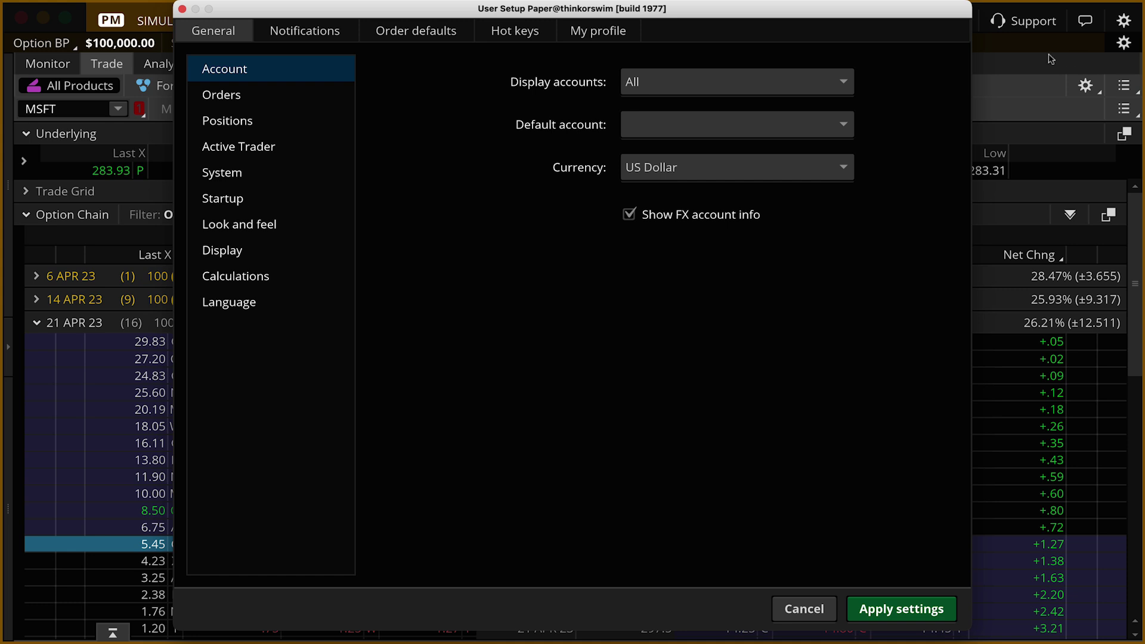
left_click(406, 35)
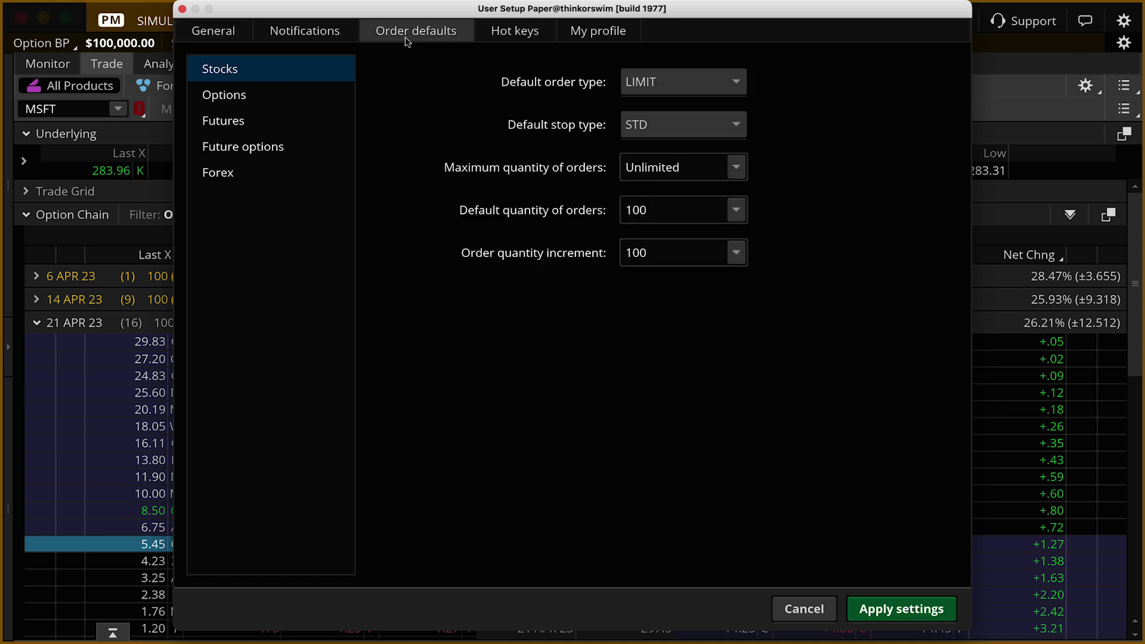
left_click(289, 101)
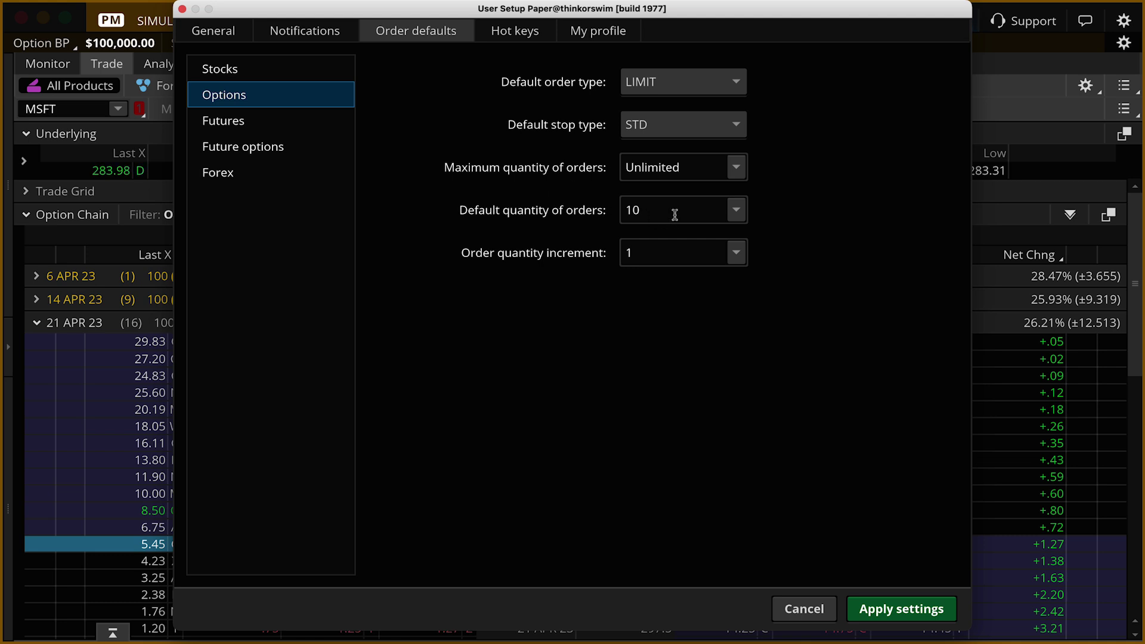
left_click_drag(675, 215, 584, 210)
type("1")
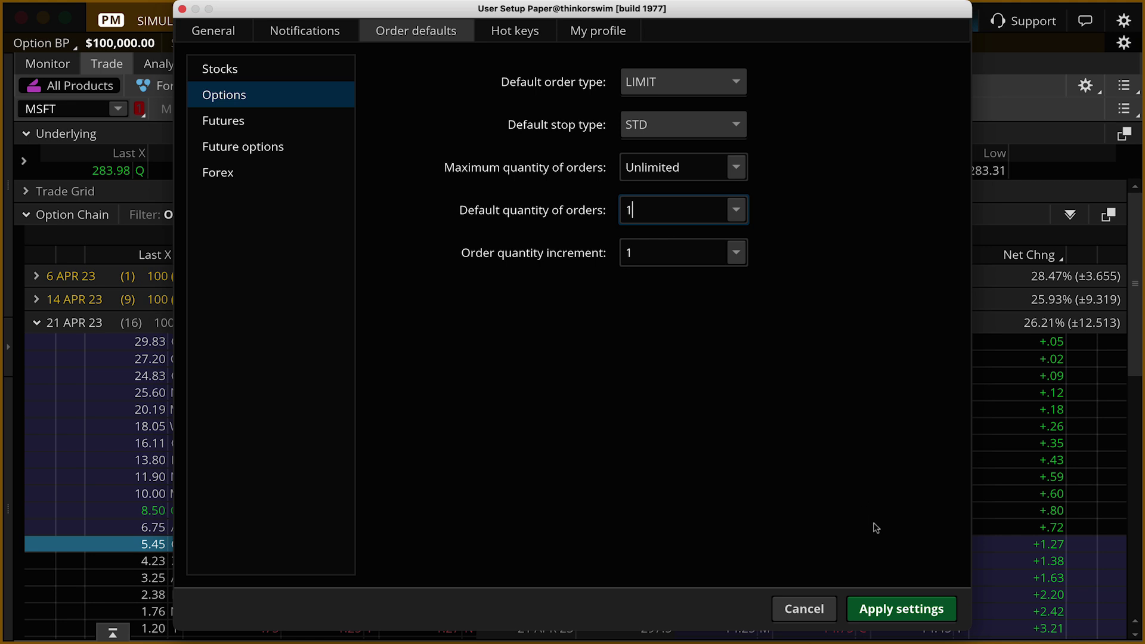
left_click(906, 603)
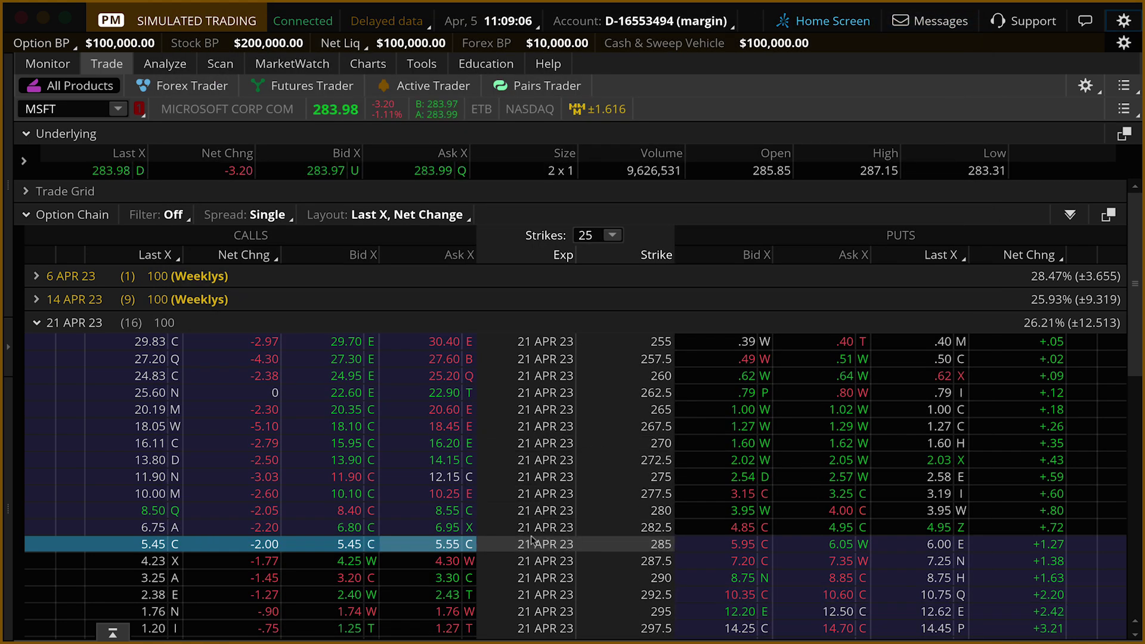
Step: Create a limit order to buy one 21 APR 23 285 call at 5.00
left_click(442, 544)
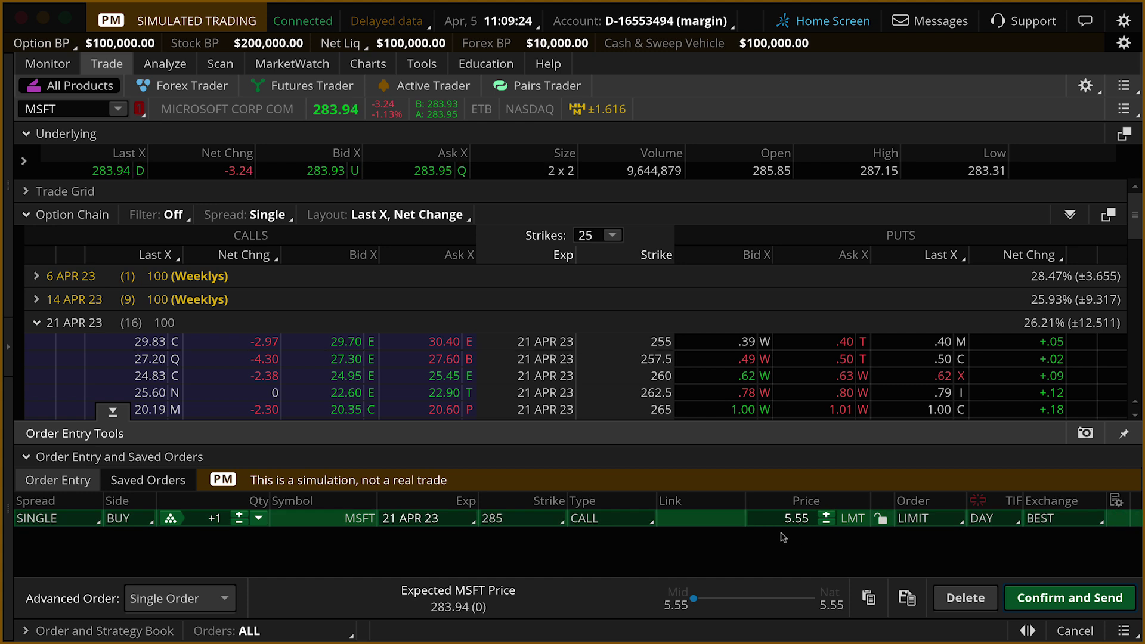
left_click(778, 524)
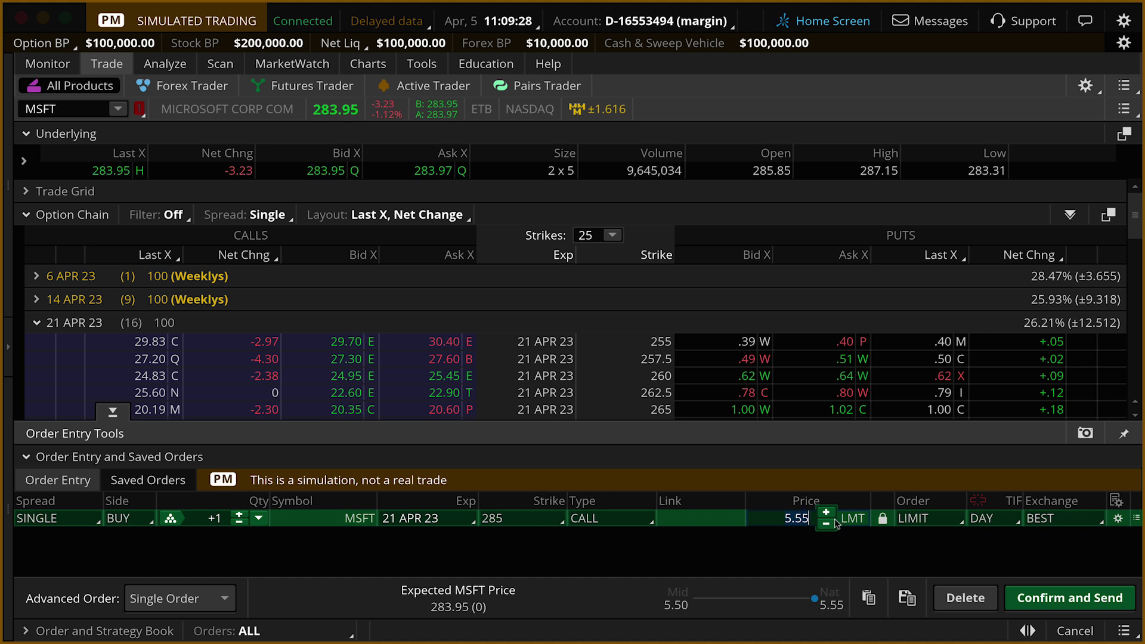
key("BackSpace")
key("BackSpace")
type("00")
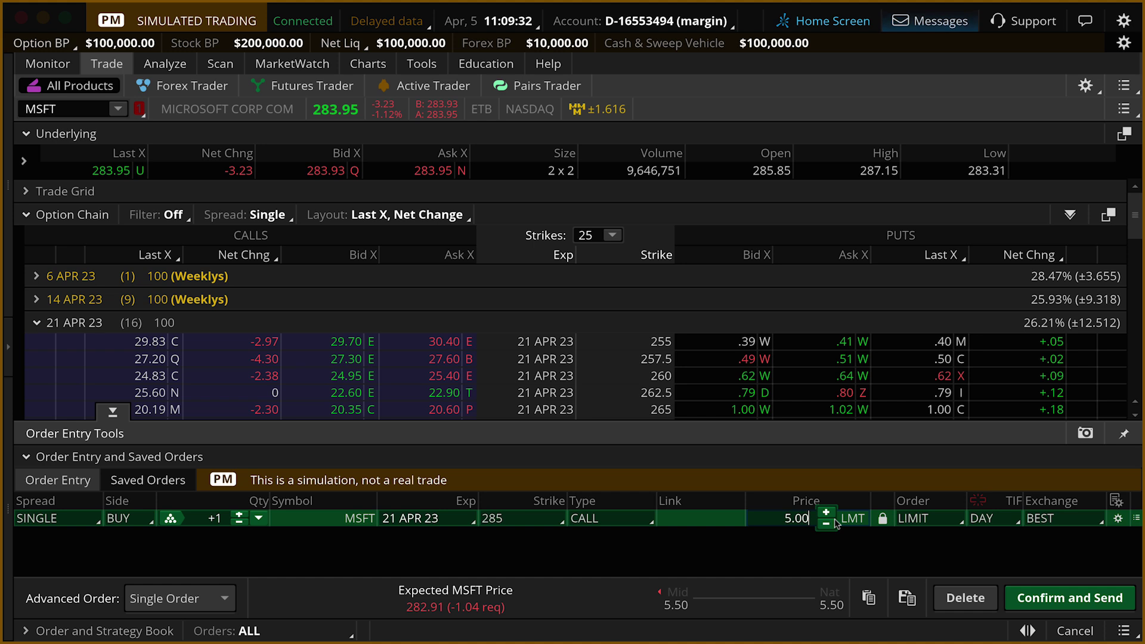
left_click(826, 524)
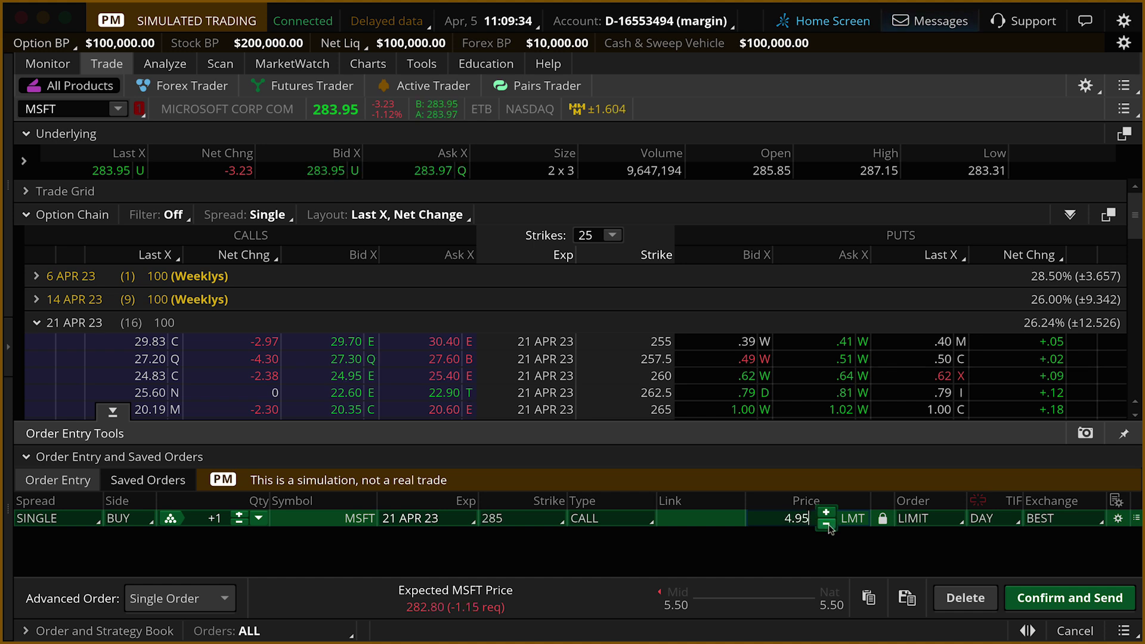
left_click(826, 513)
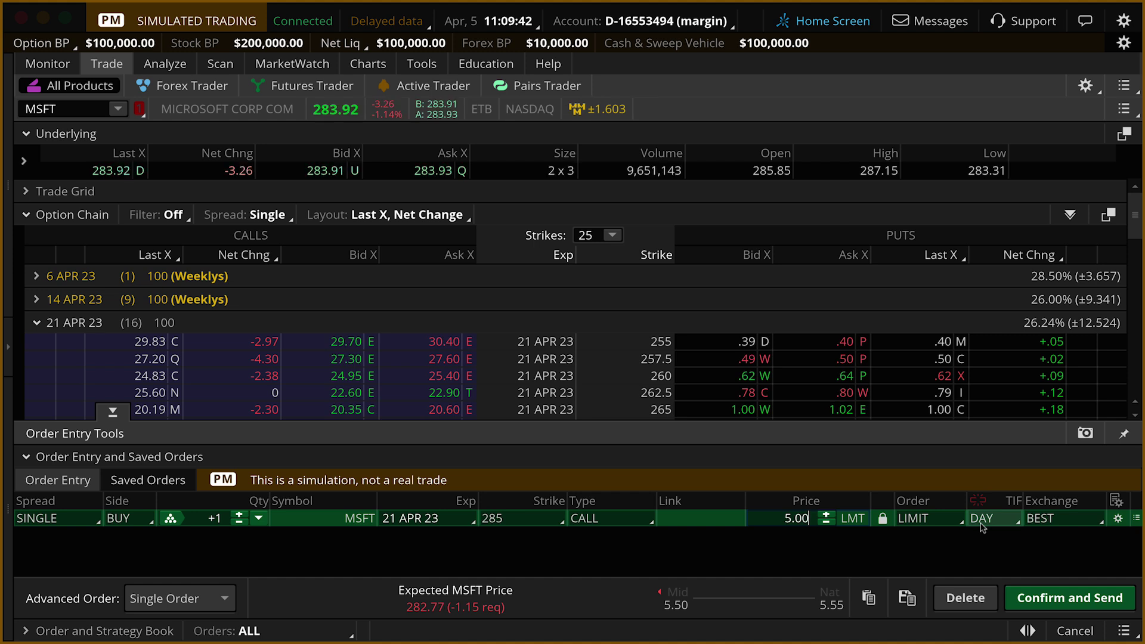
Step: Keep the order's time in force at DAY, confirm the order and send it
left_click(982, 524)
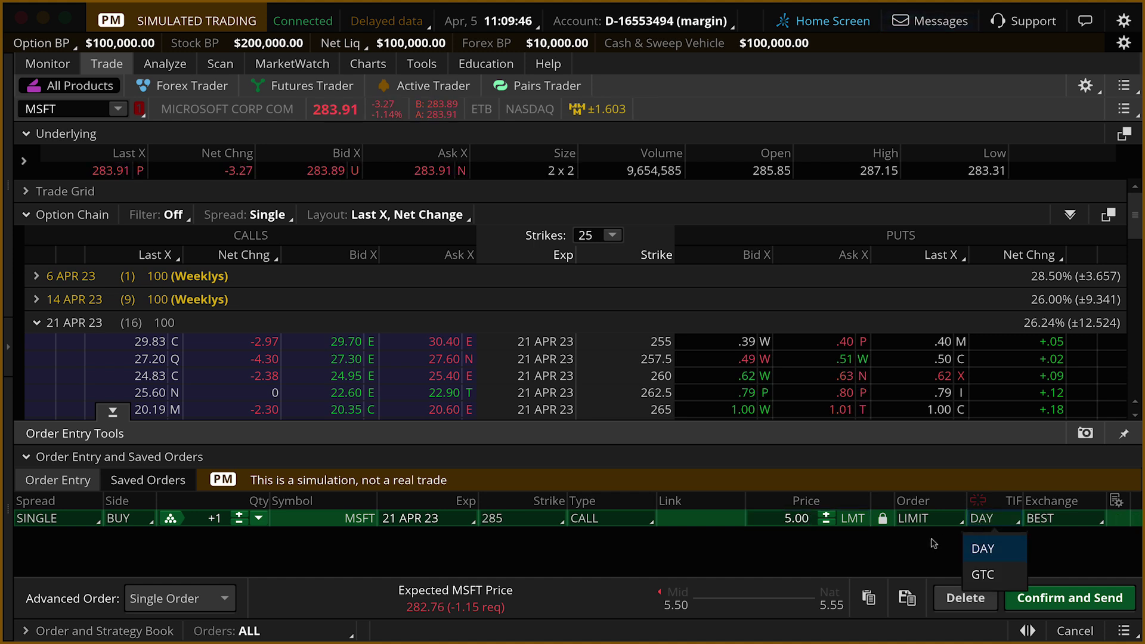
left_click(983, 549)
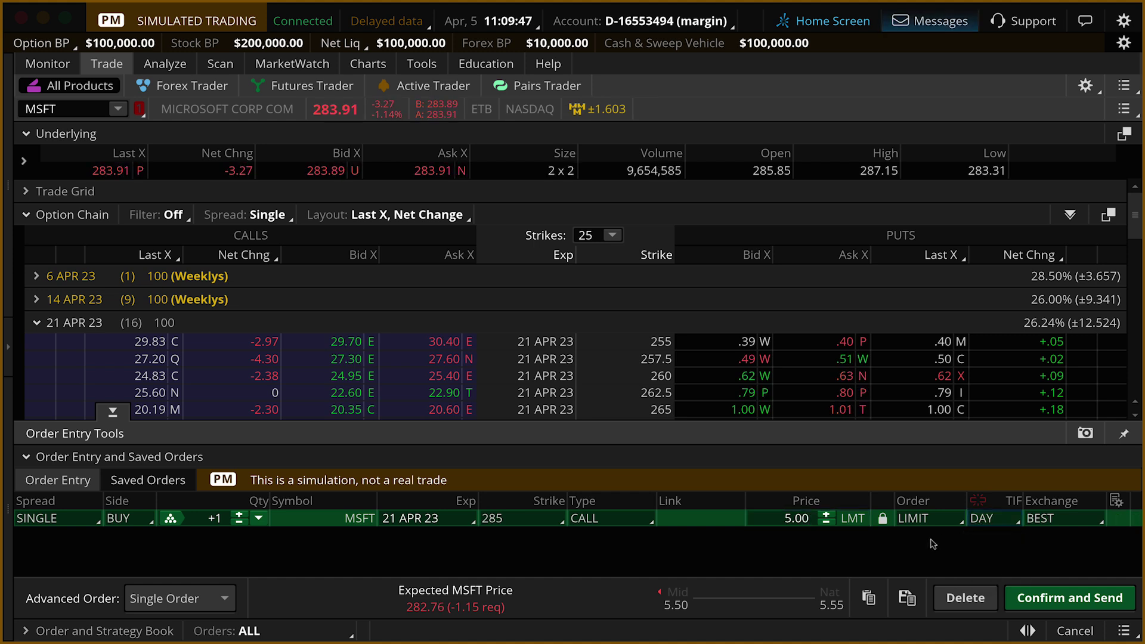
left_click(1070, 598)
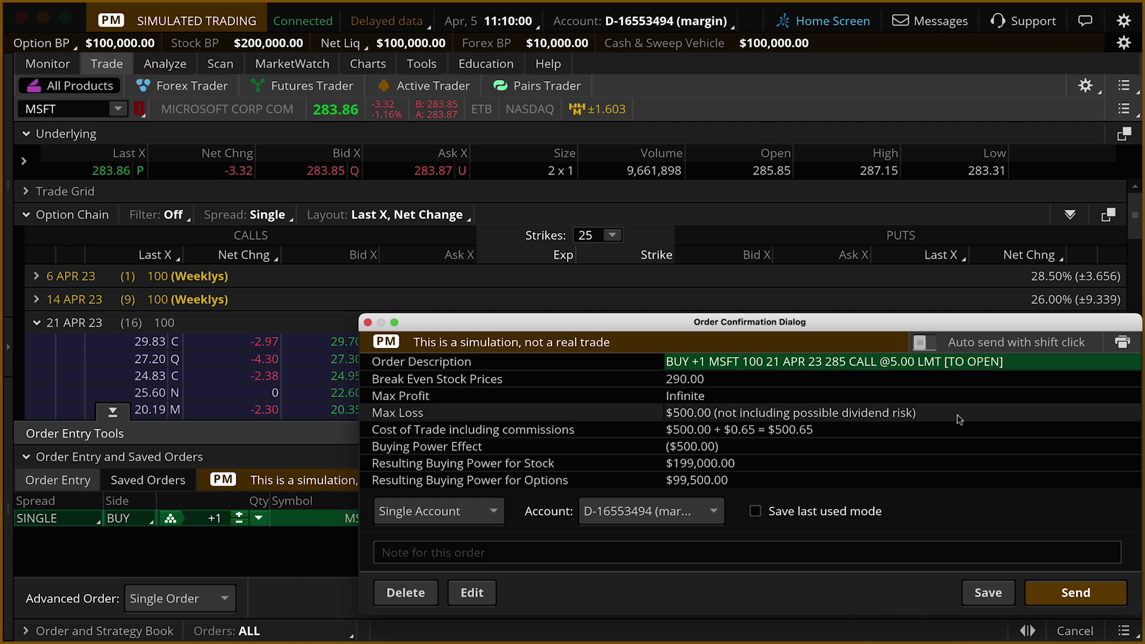
left_click(1038, 584)
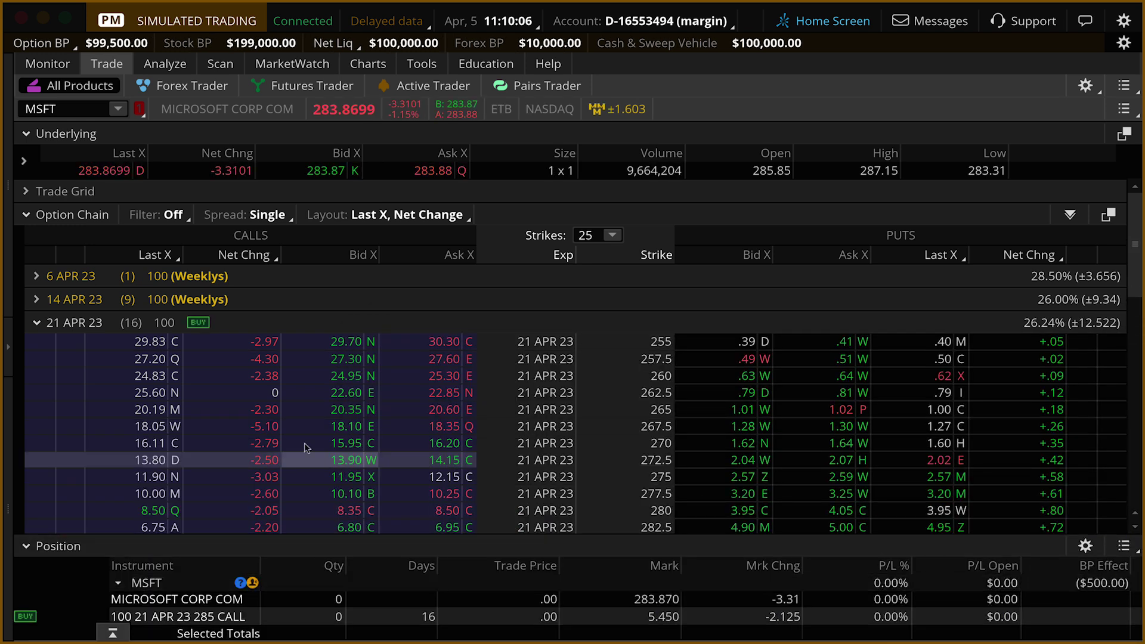
Step: Cancel and replace the working MSFT 285 call buy order with one at a 5.25 limit, and send it
left_click(48, 65)
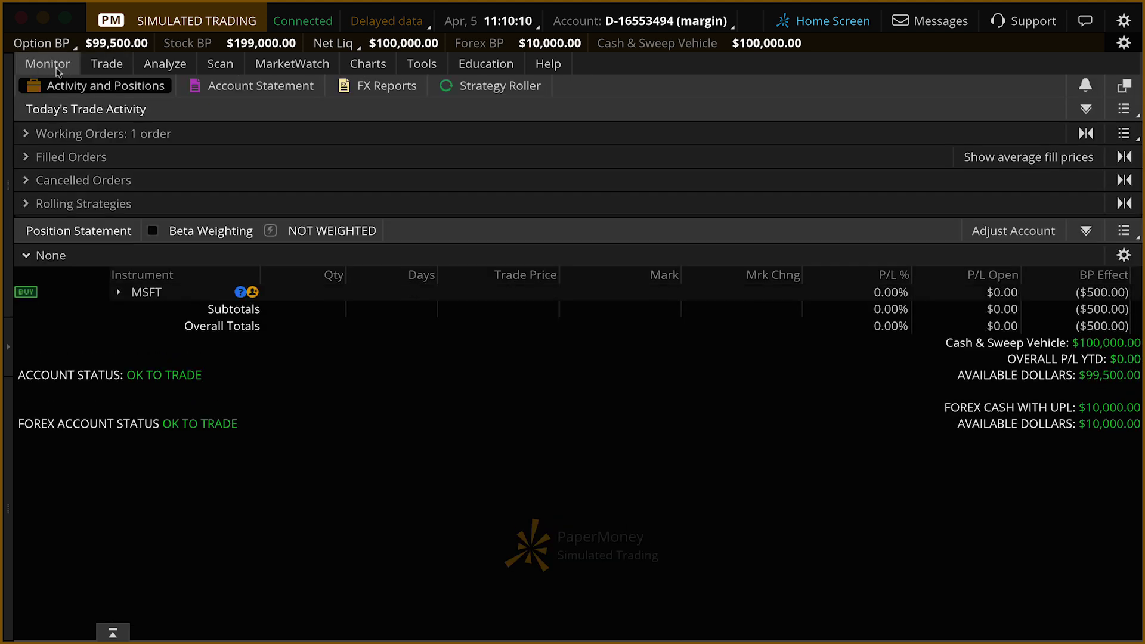
left_click(75, 143)
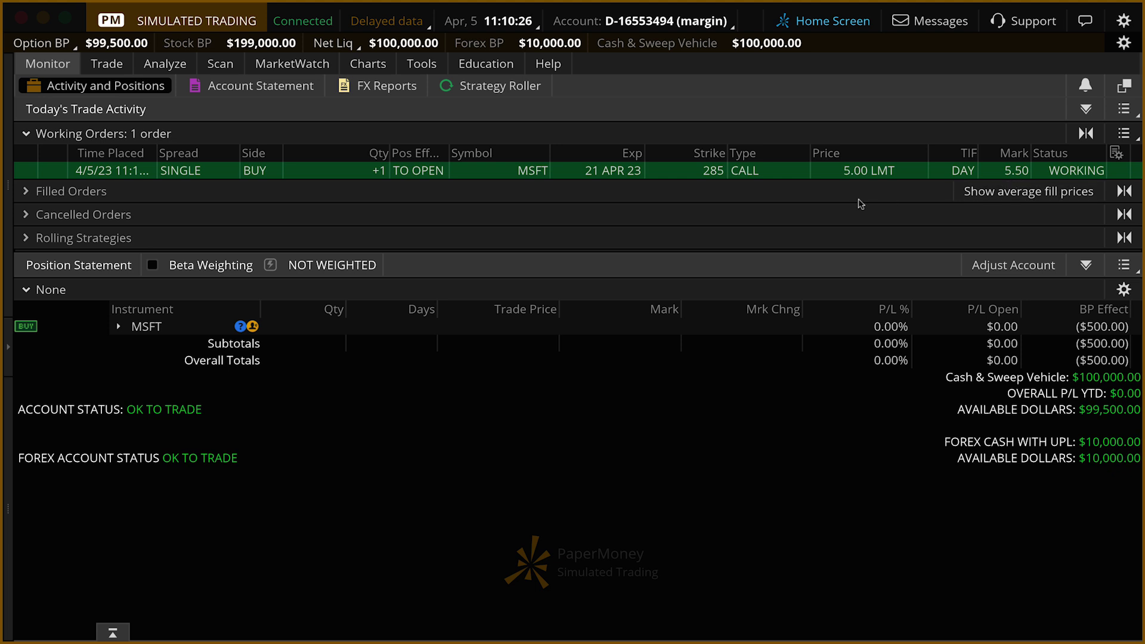
right_click(790, 177)
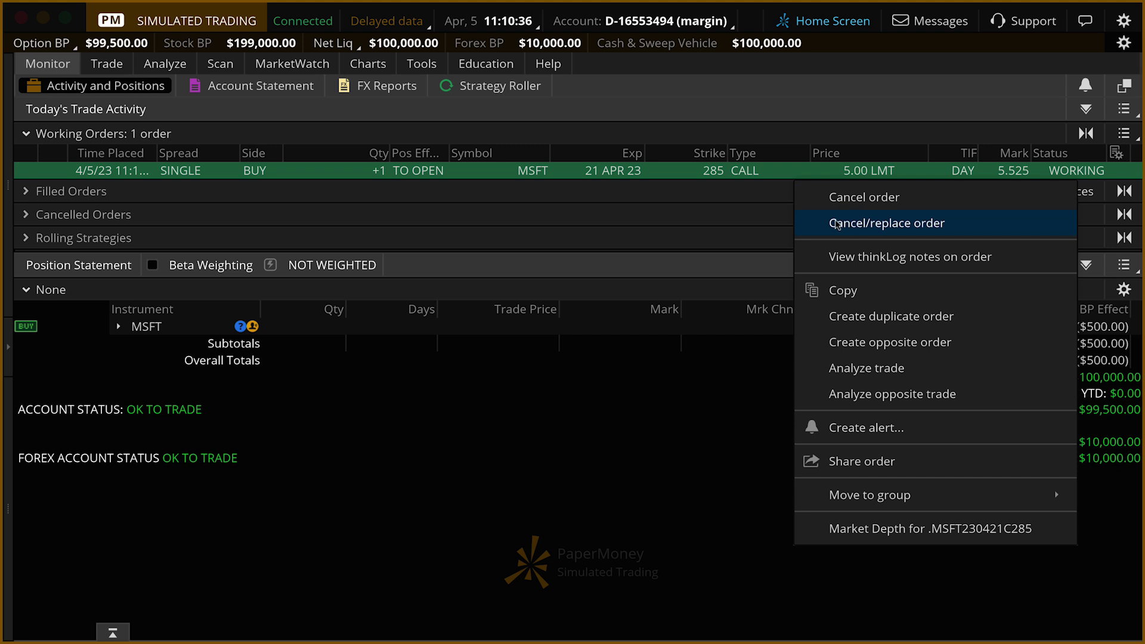
left_click(838, 225)
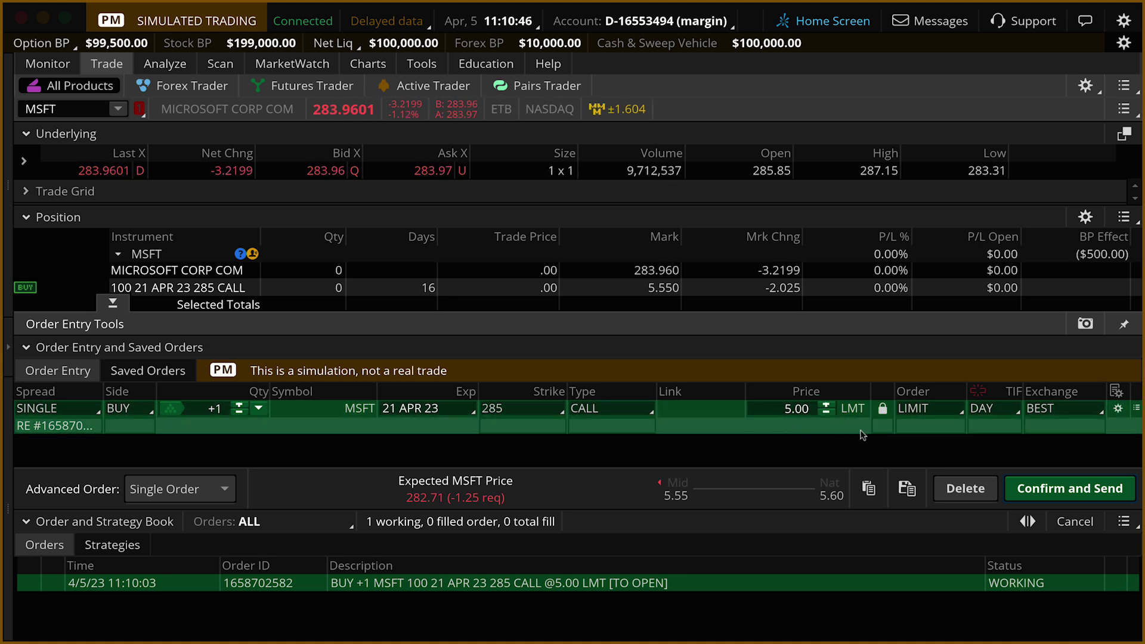
left_click(883, 409)
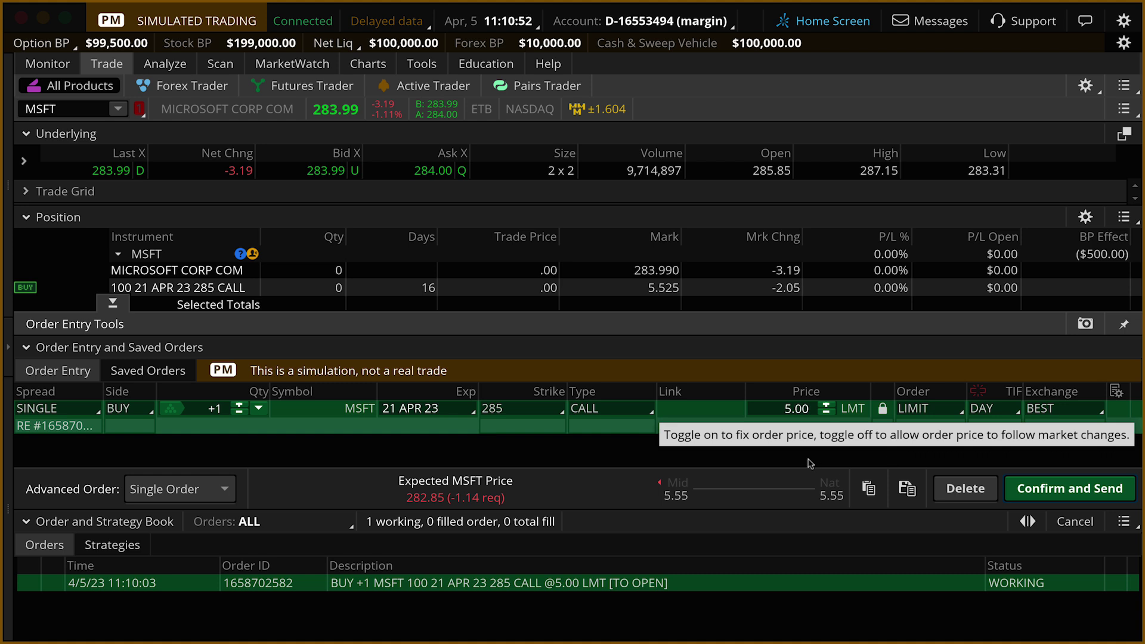
left_click(888, 413)
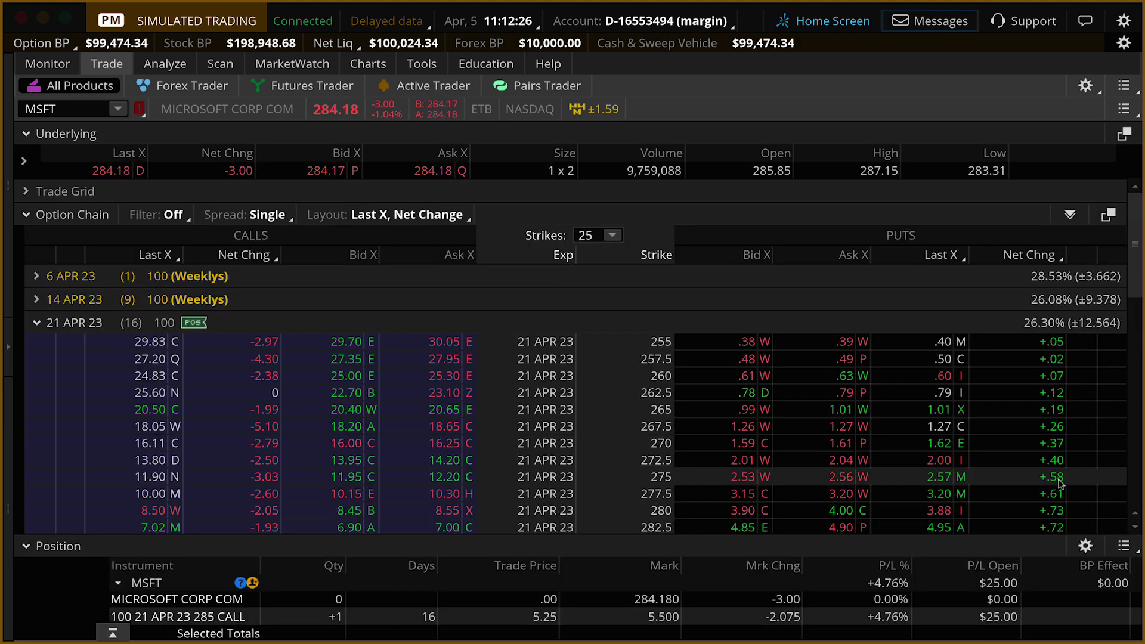
Step: Examine the filled and cancelled orders in today's trade activity
left_click(57, 71)
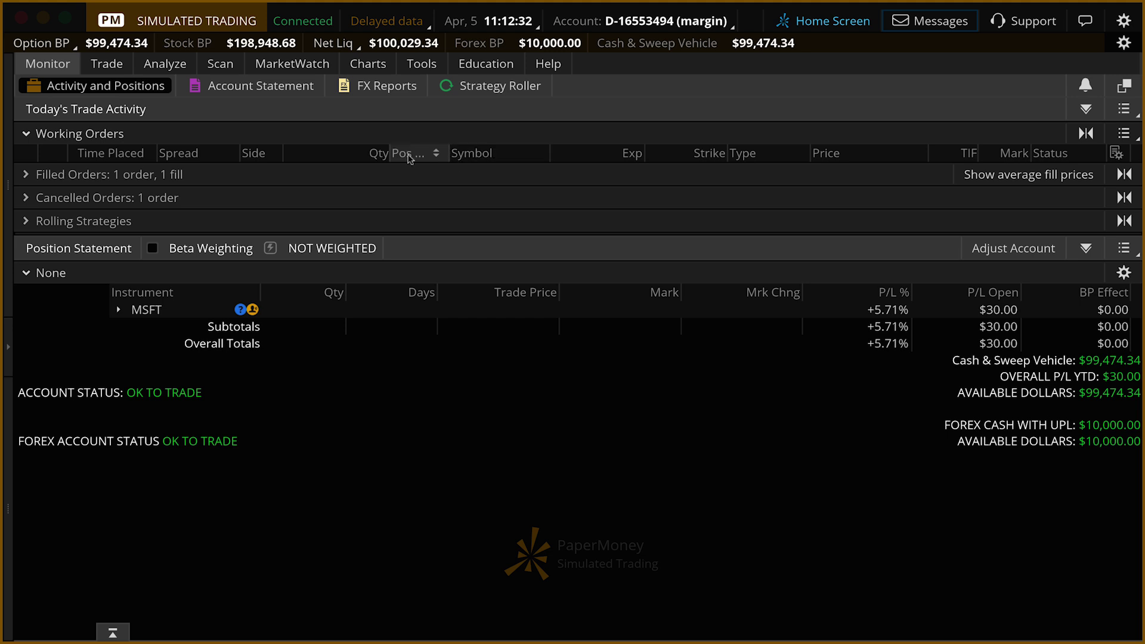
left_click(60, 175)
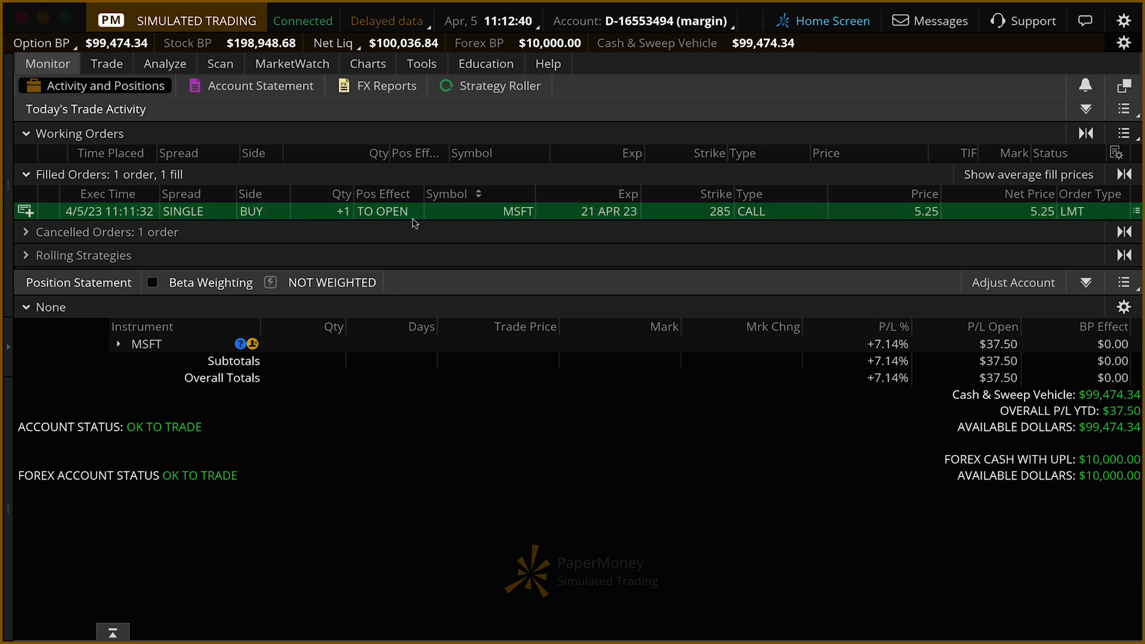
left_click(27, 233)
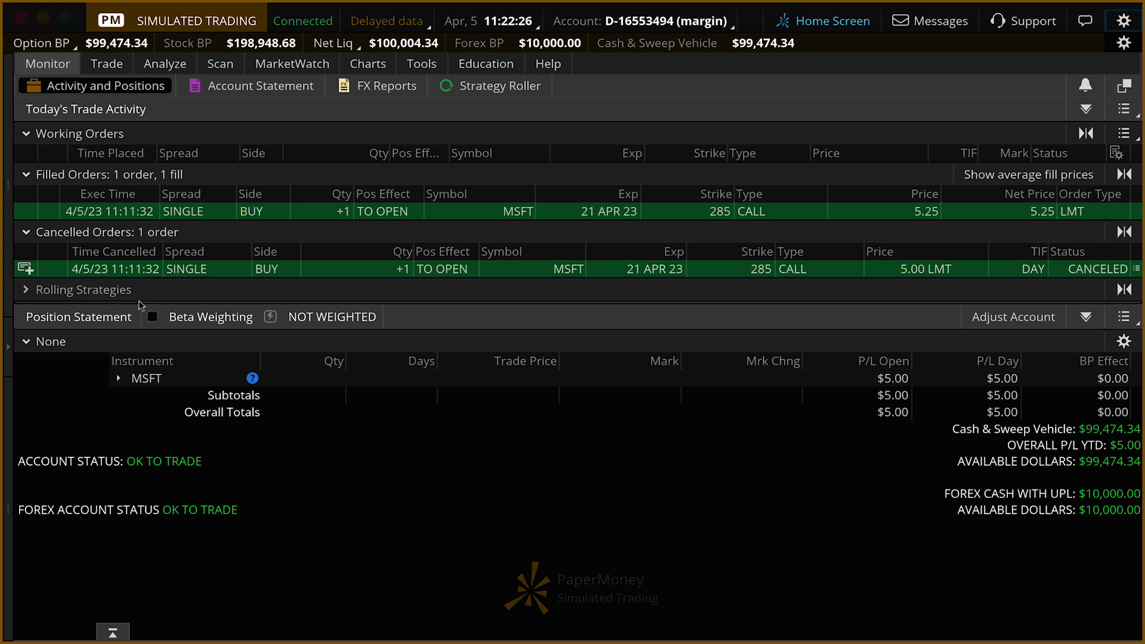
Step: Expand the MSFT position to review its option holding and profit or loss
left_click(119, 379)
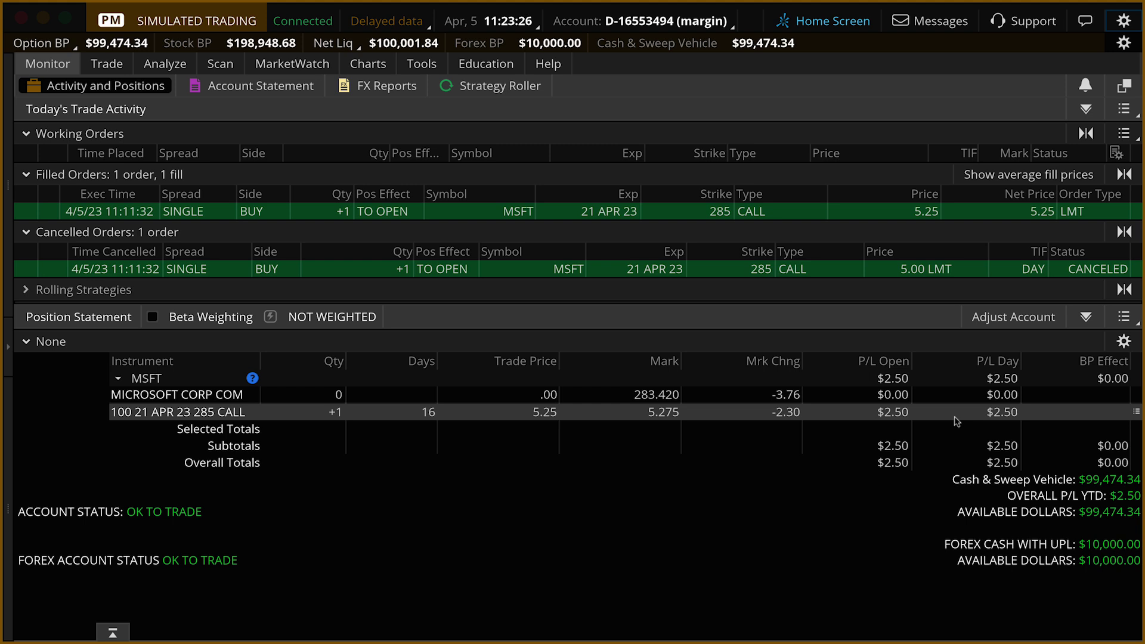
Step: Bring up the trading page and load the AAPL symbol in place of MSFT
left_click(107, 64)
left_click(85, 109)
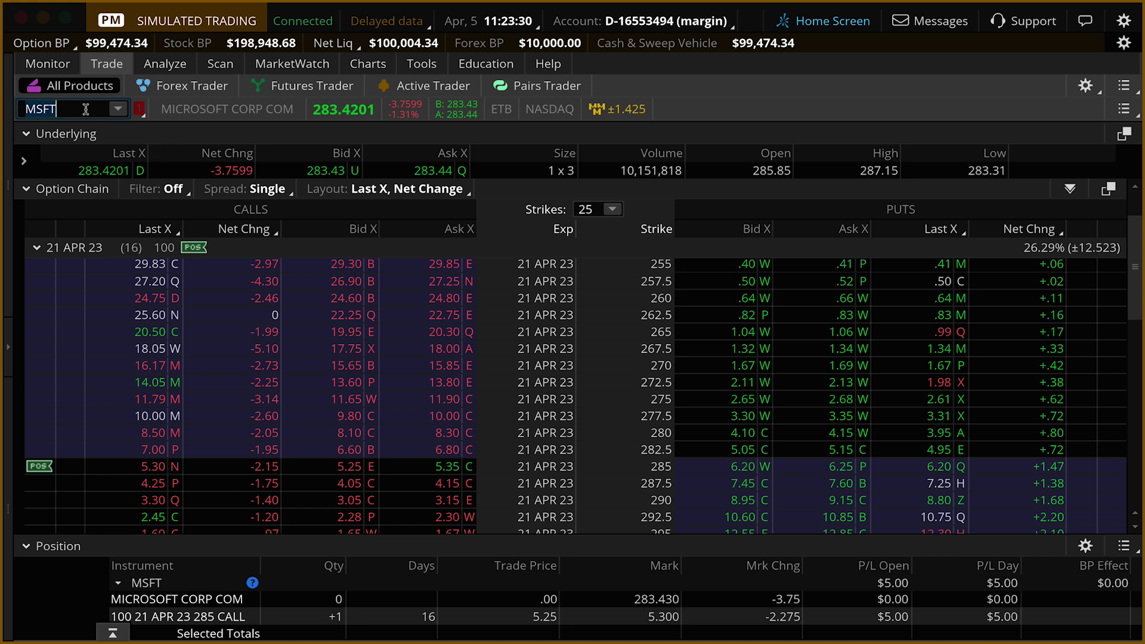
key("BackSpace")
key("BackSpace")
key("BackSpace")
key("BackSpace")
type("AAPL")
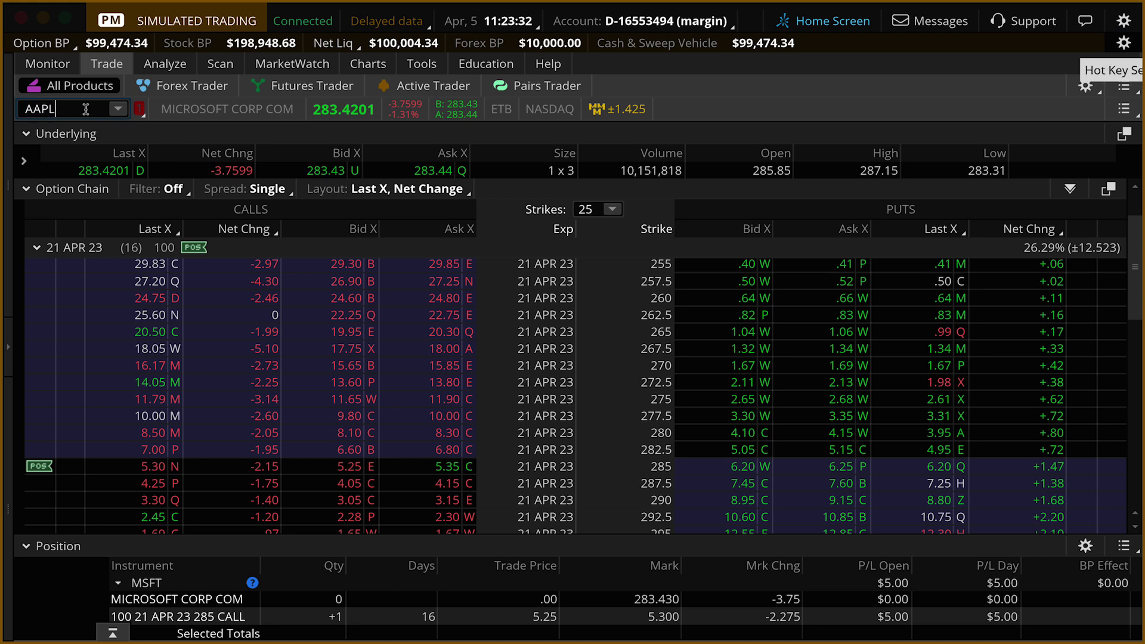
key("Return")
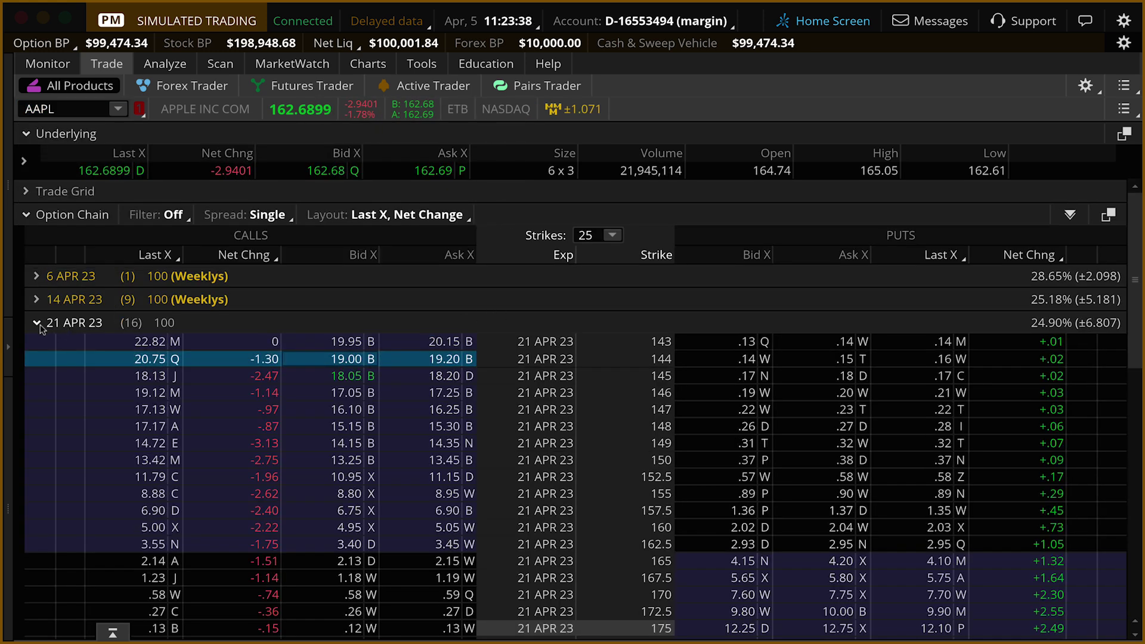
Step: Collapse the 21 APR 23 series in the AAPL option chain and expand the 19 MAY 23 strikes
left_click(37, 323)
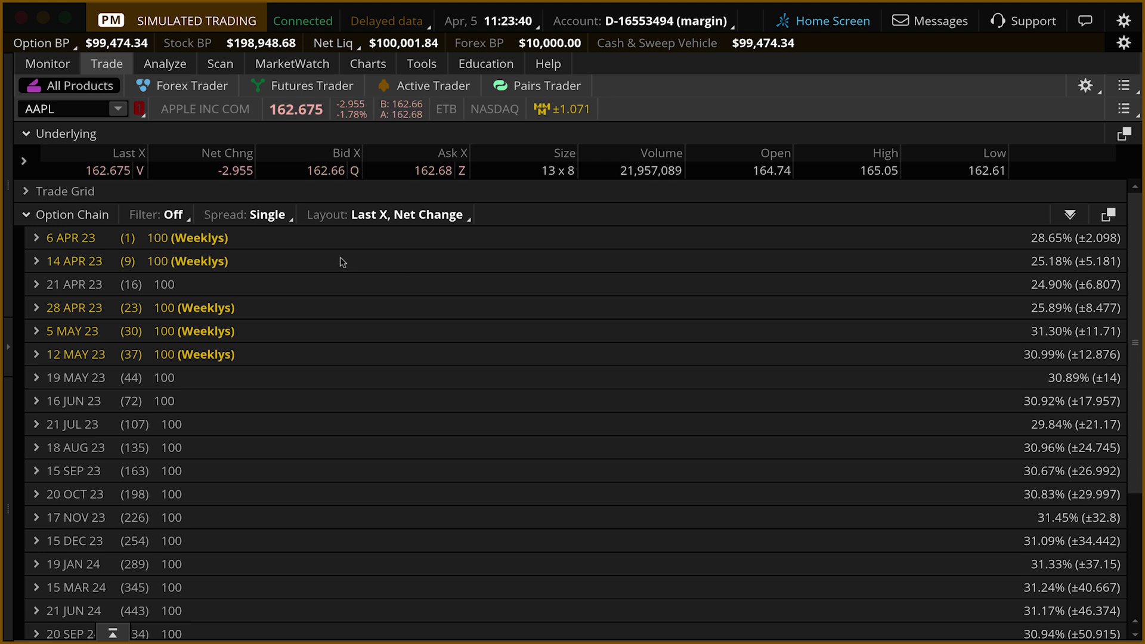
left_click(37, 379)
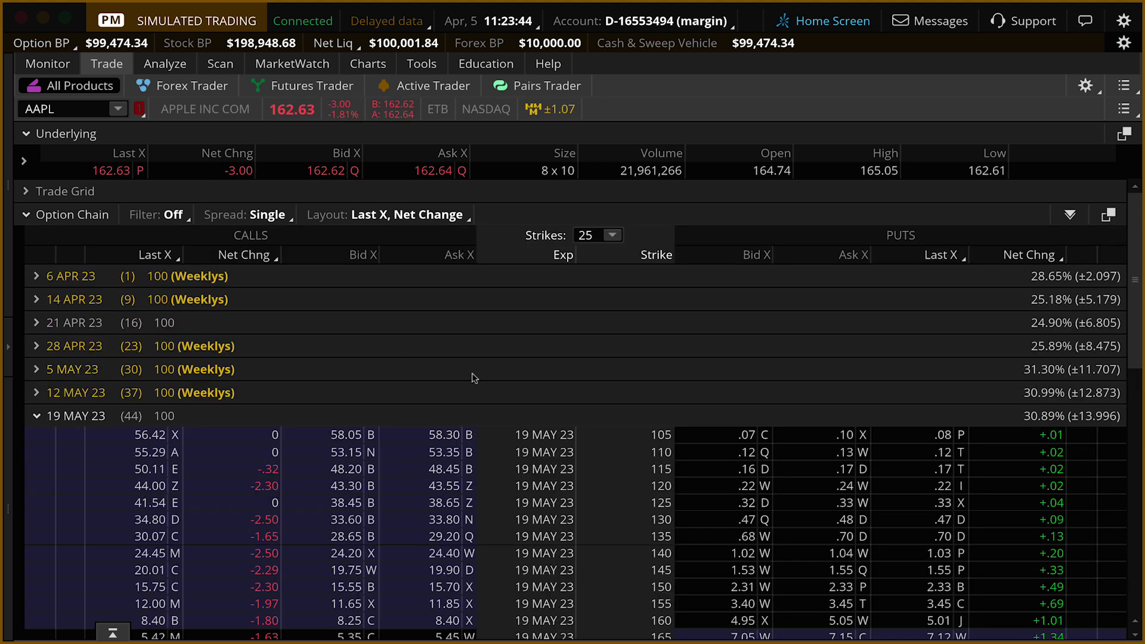
scroll(568, 389, "down", 5)
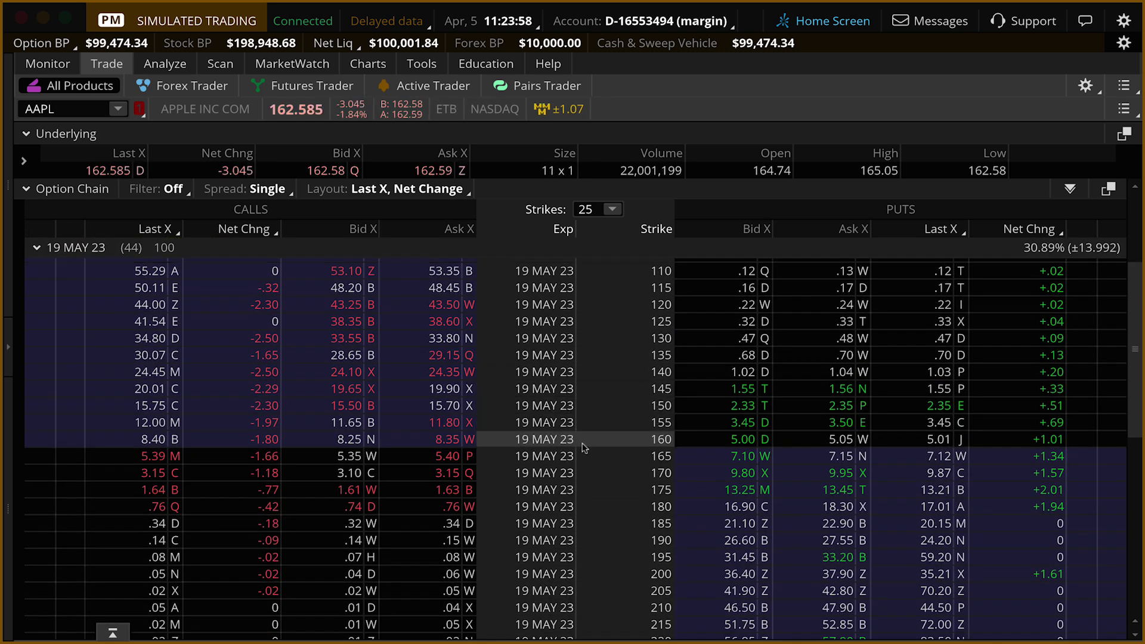
Step: Create a buy order for one AAPL 19 MAY 23 160/170 call vertical, confirm it and send it
right_click(438, 439)
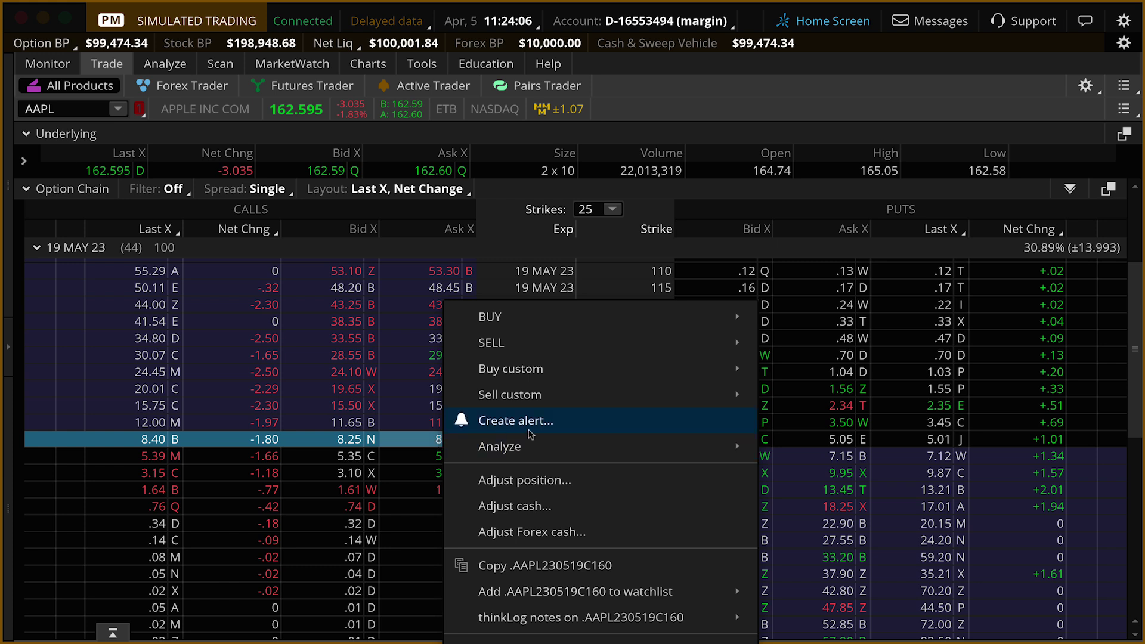
mouse_move(550, 321)
mouse_move(547, 342)
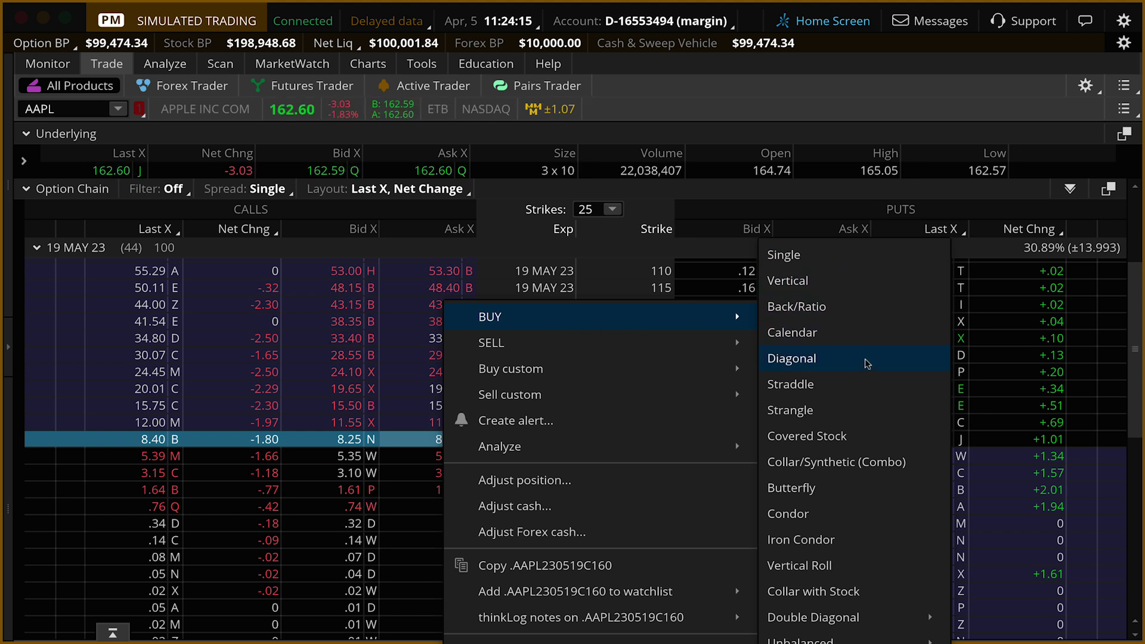
left_click(861, 295)
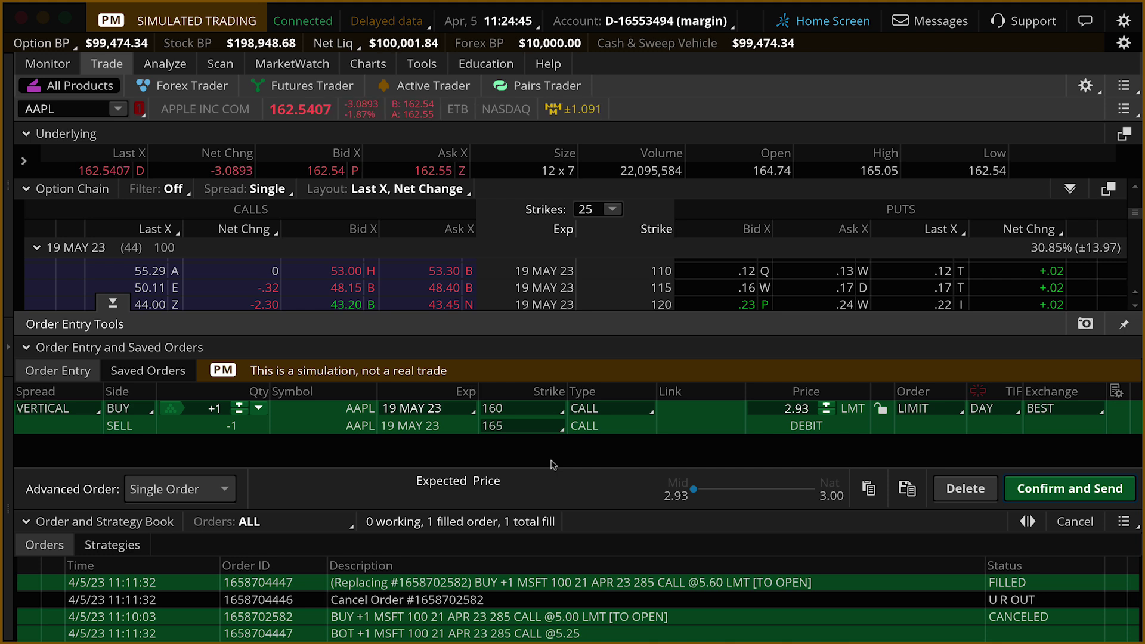
left_click(527, 430)
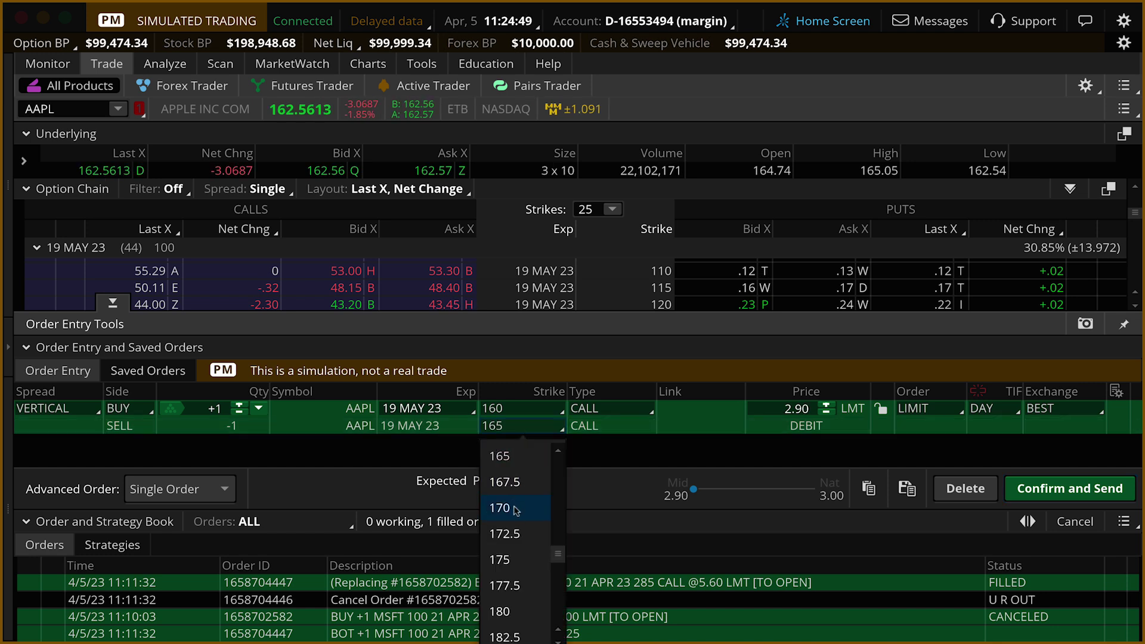
left_click(516, 508)
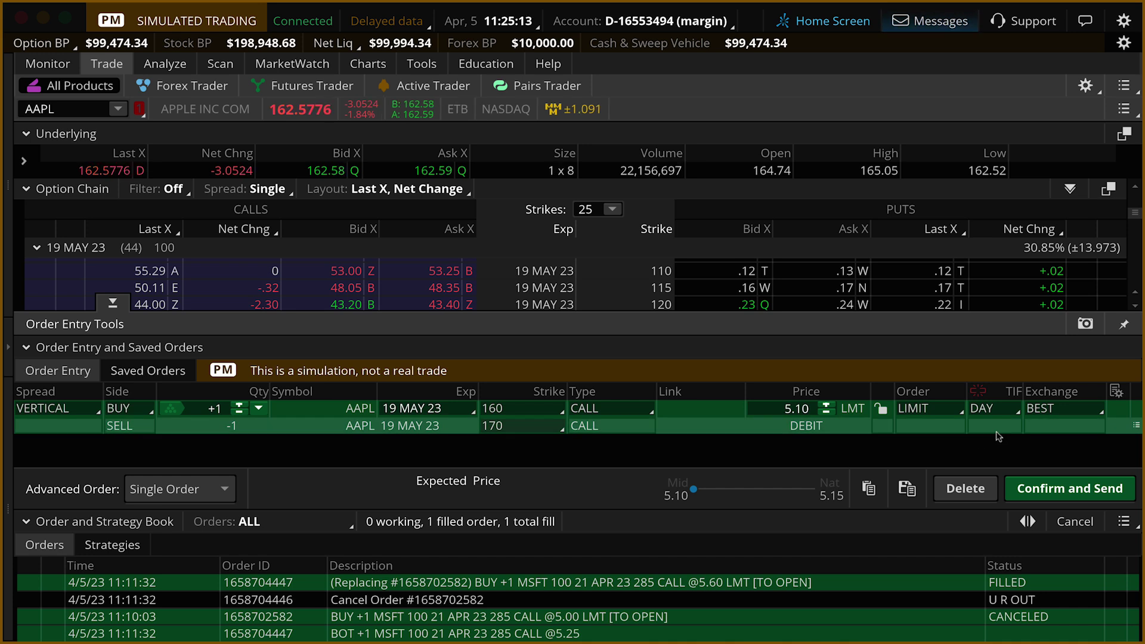
left_click(1062, 487)
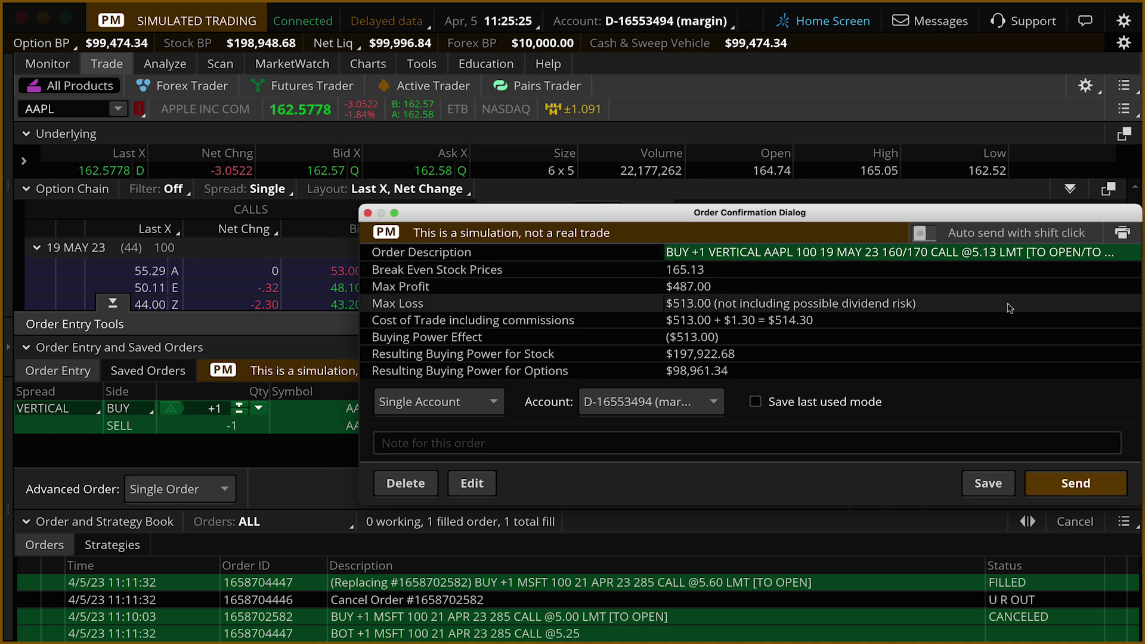
left_click(1049, 486)
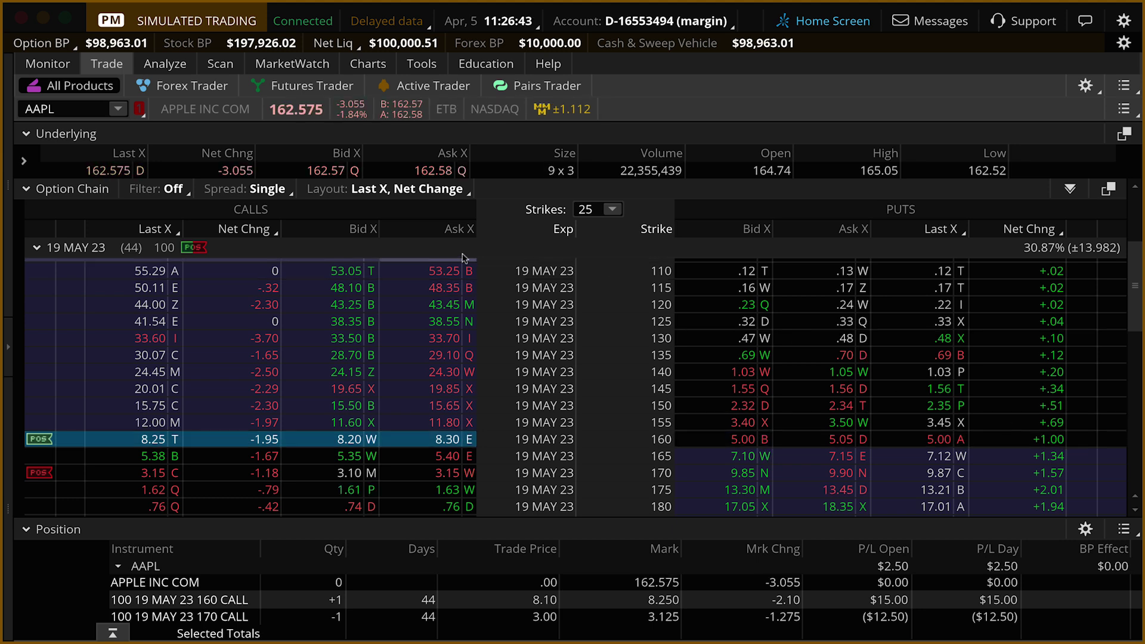
Step: Create a closing order from the AAPL 160/170 call vertical position and set its limit price to 7.00
left_click(68, 69)
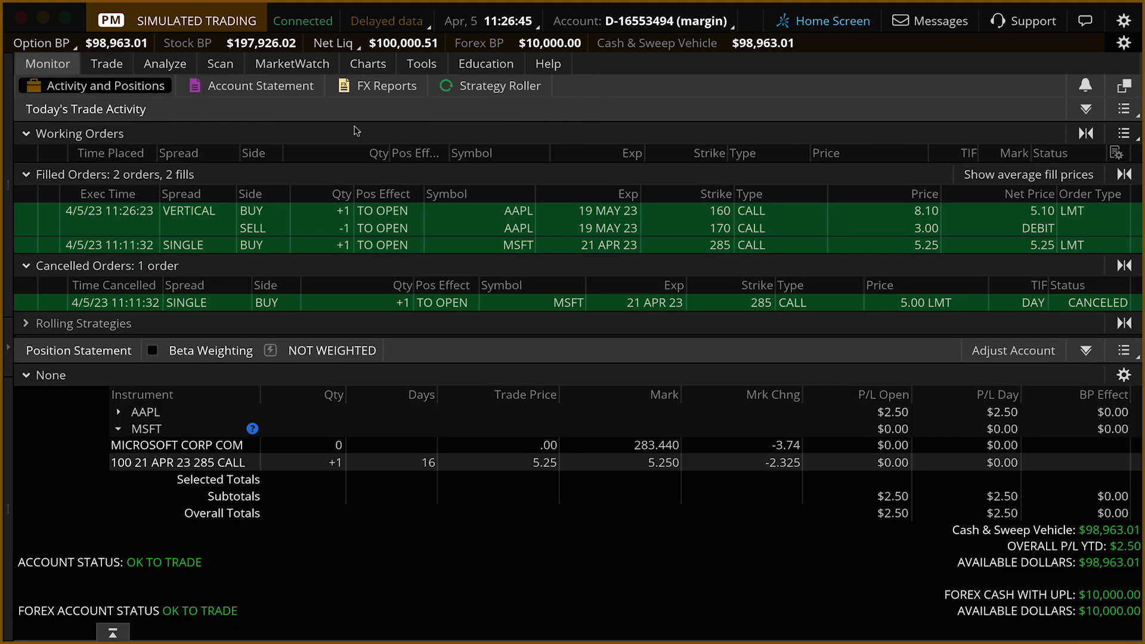
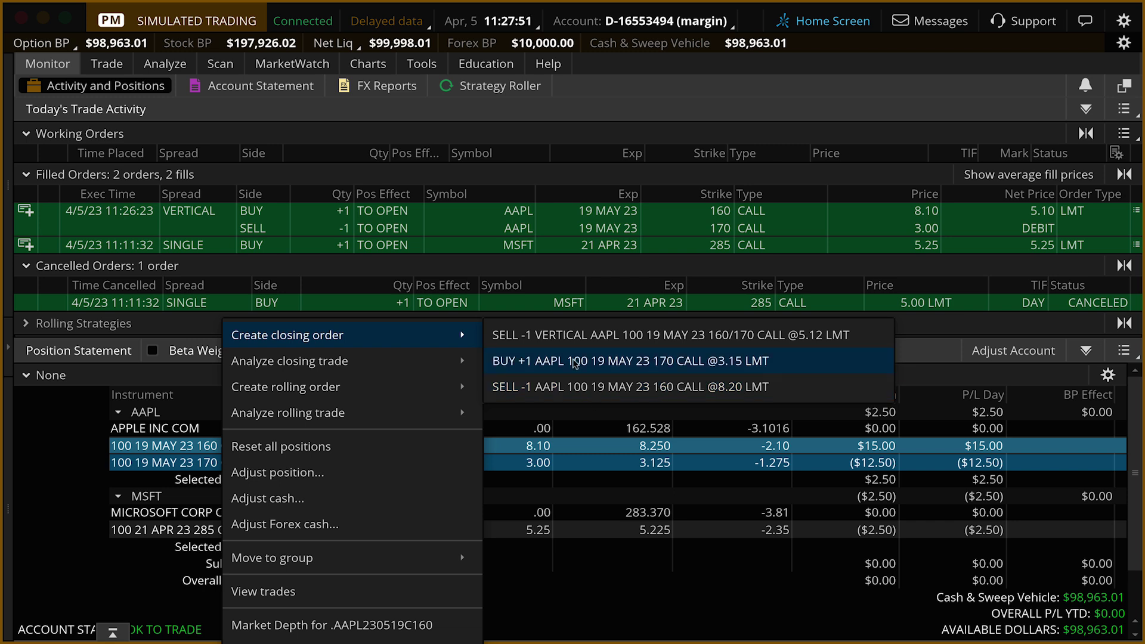
left_click(561, 340)
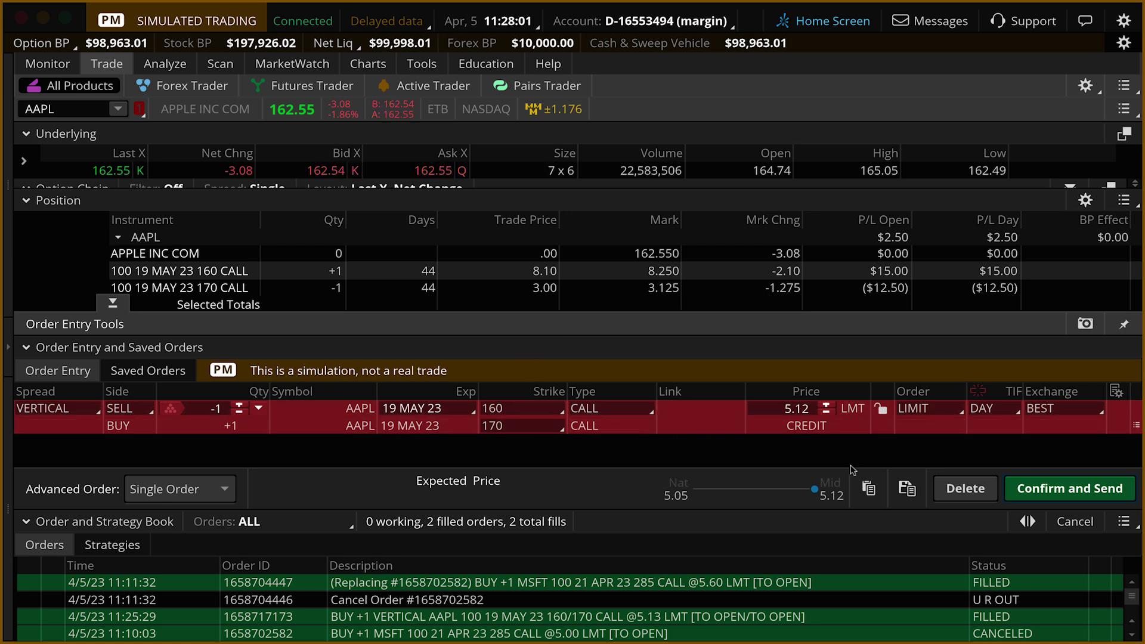
left_click(766, 412)
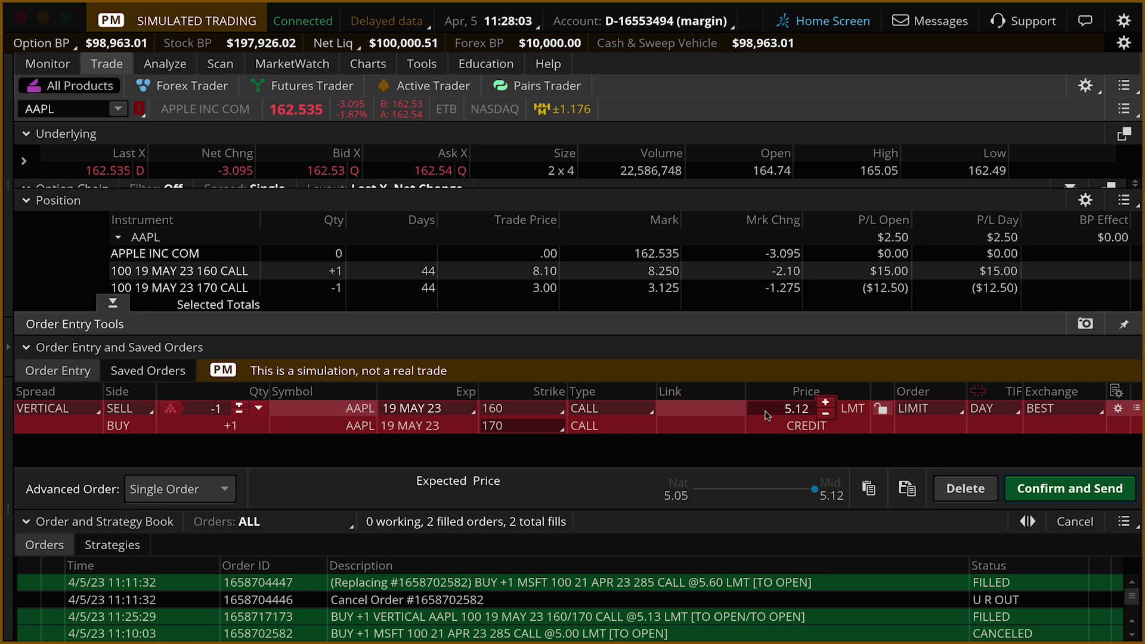
left_click_drag(766, 411, 817, 411)
type("7")
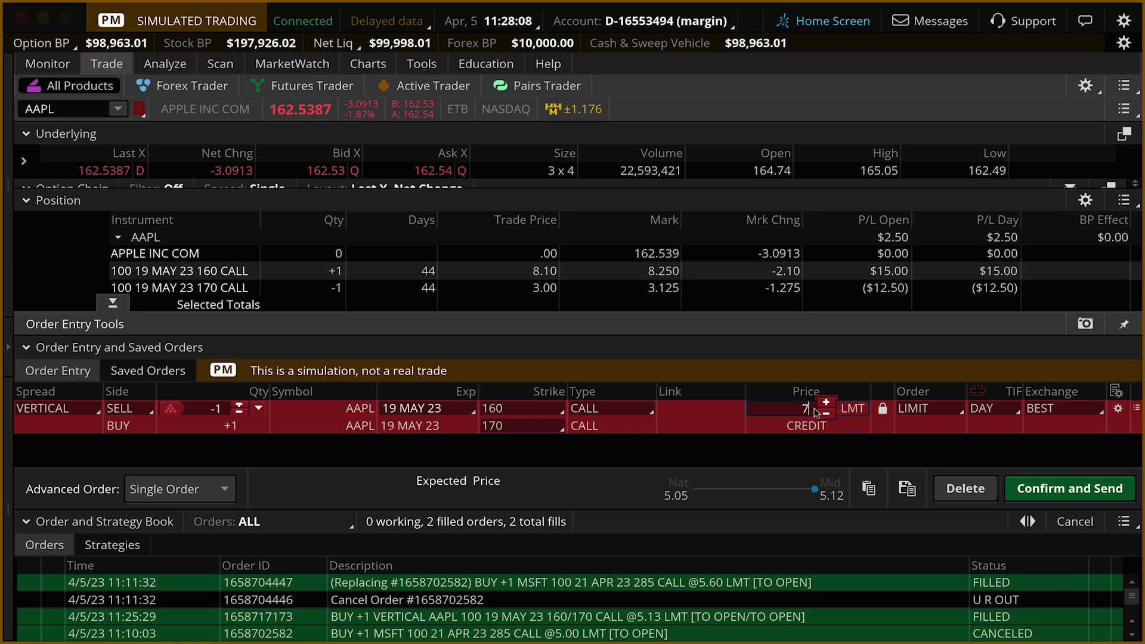
type(".00")
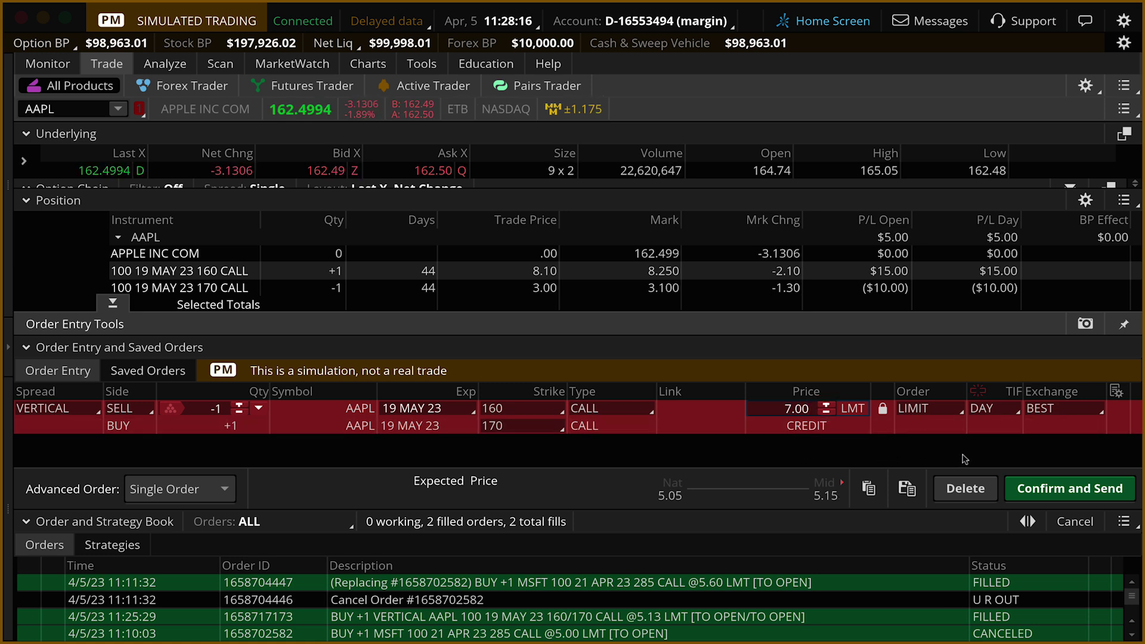
Step: Send the vertical's closing order with time in force GTC and check it in today's trade activity
left_click(996, 419)
left_click(987, 464)
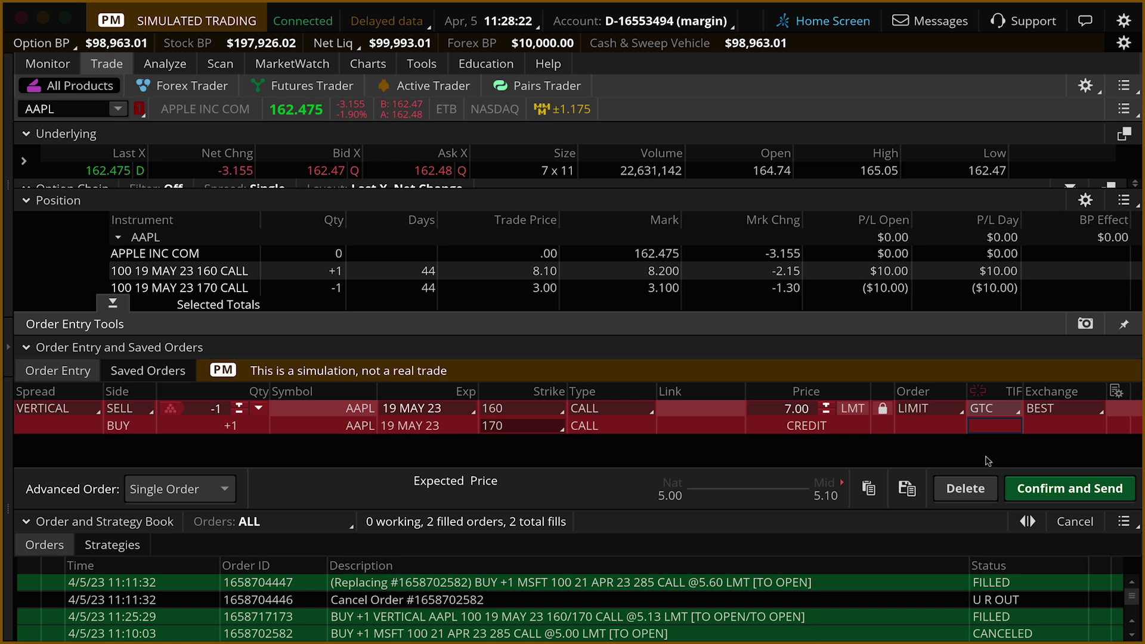
left_click(1037, 491)
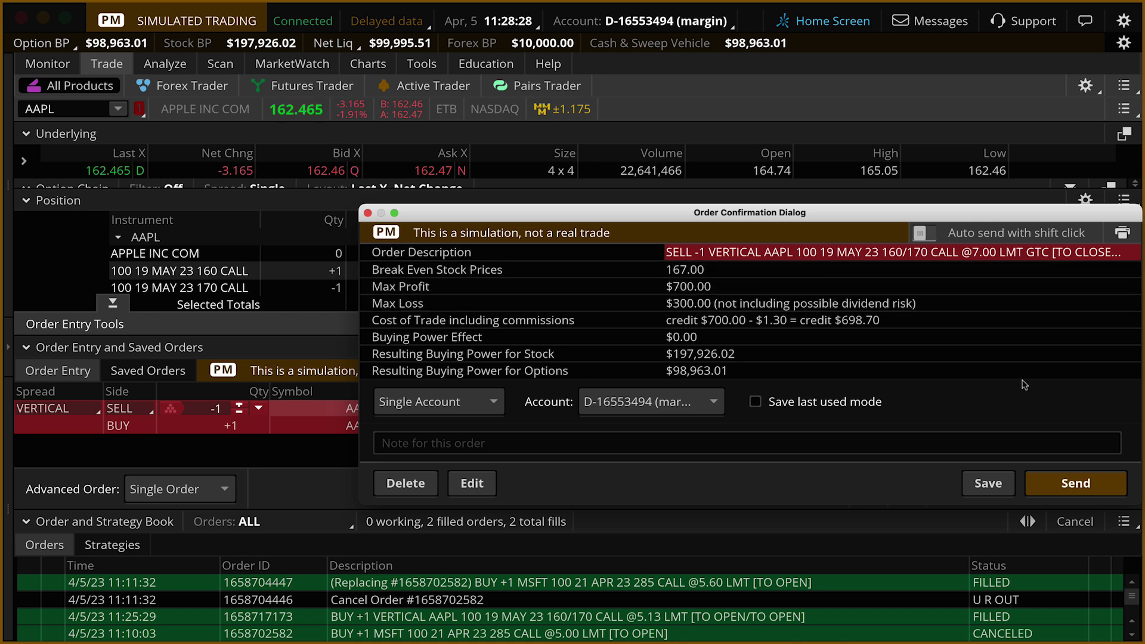
left_click(1034, 481)
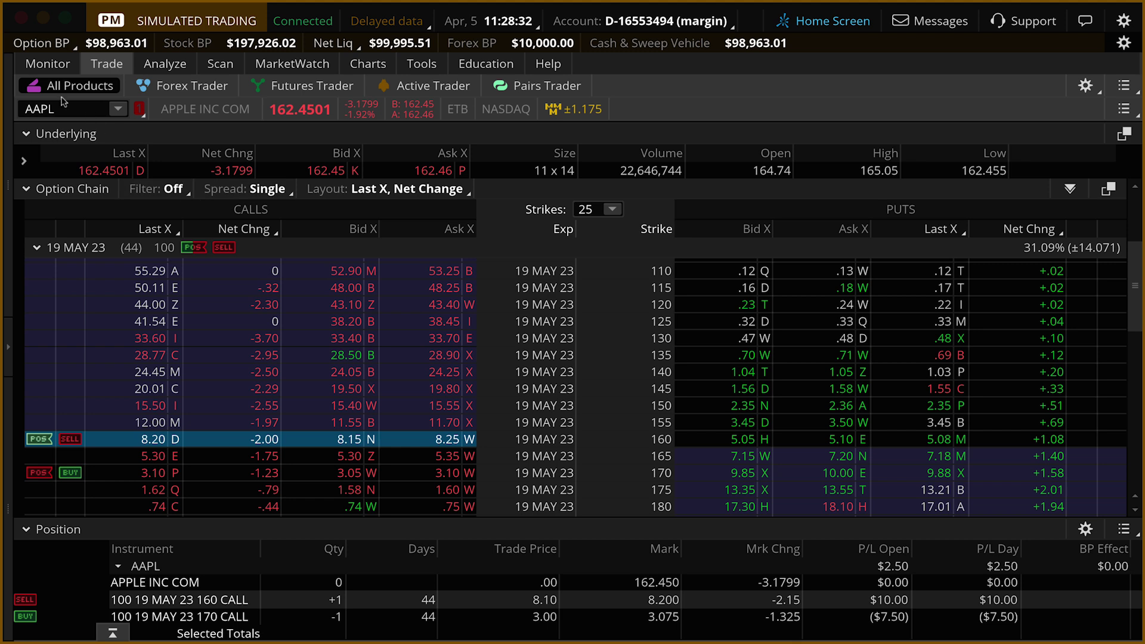
left_click(50, 65)
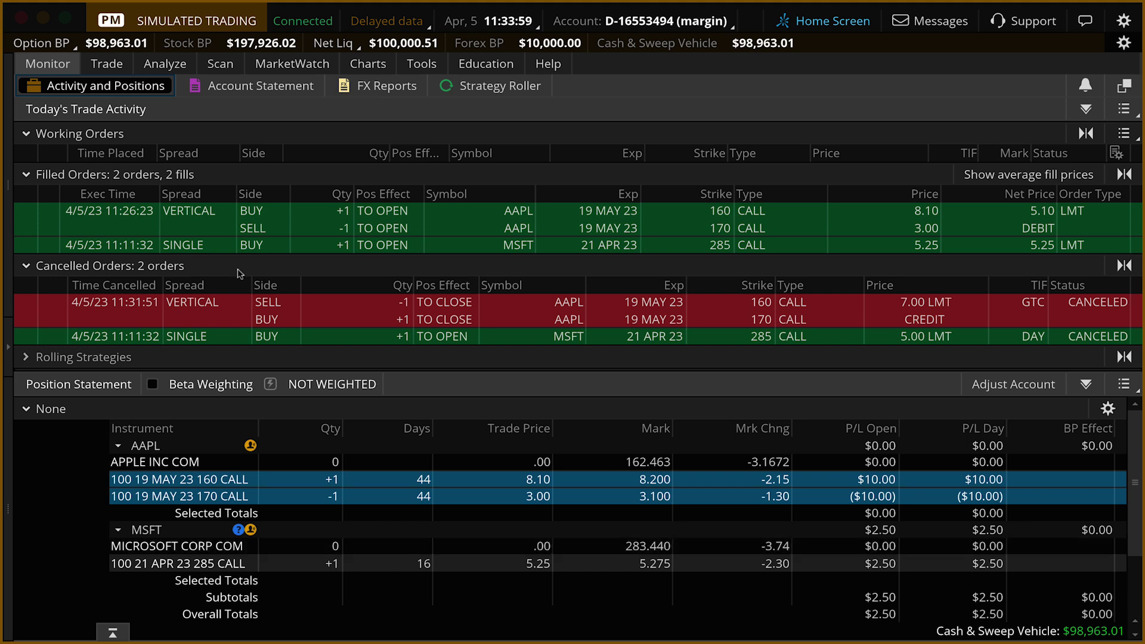
Step: Open the Risk Profile analysis and plot the AAPL position
left_click(165, 64)
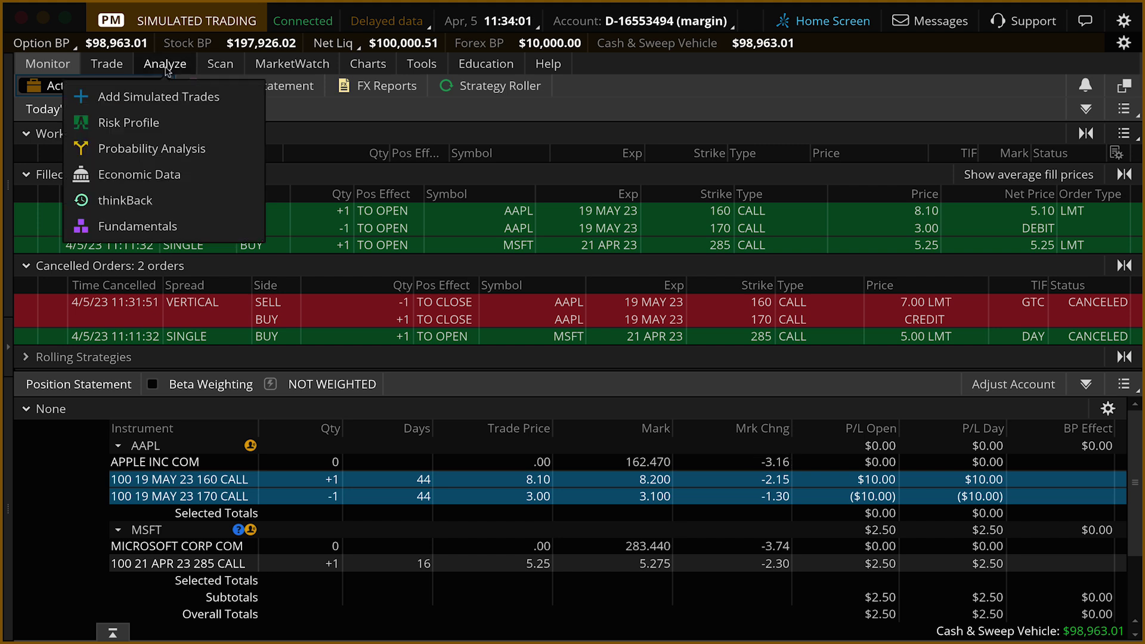
left_click(167, 69)
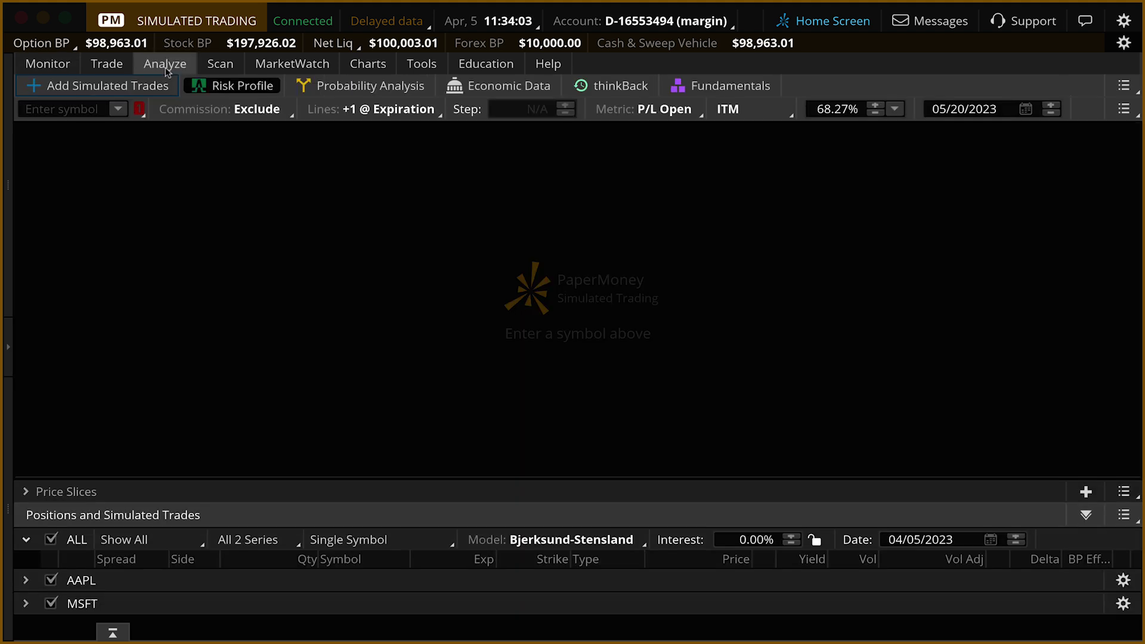
left_click(234, 89)
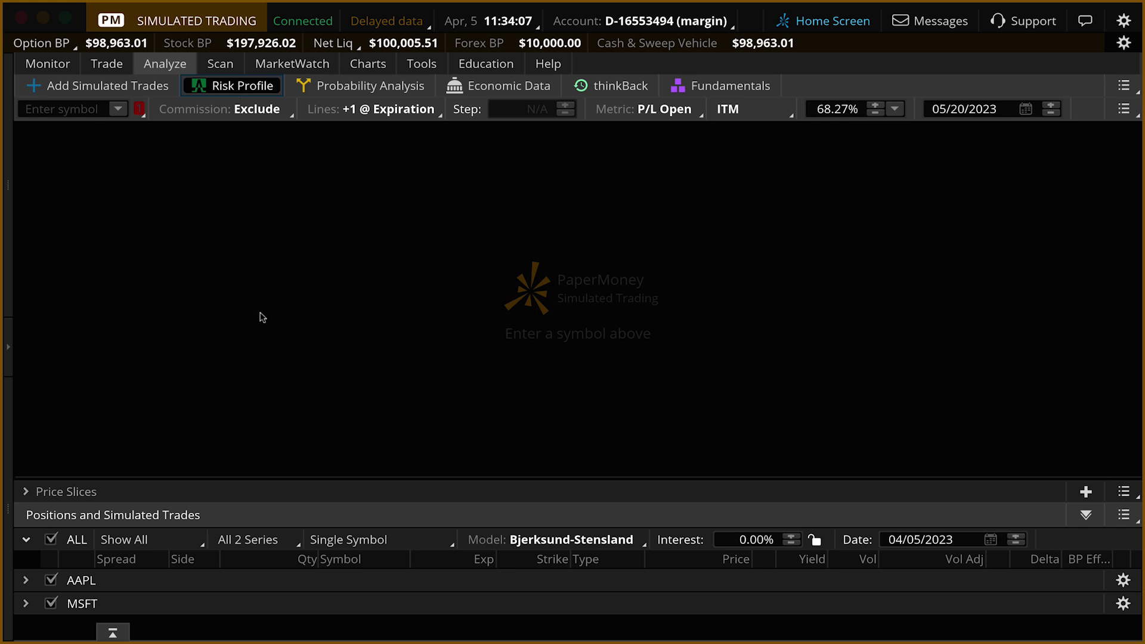
left_click(73, 111)
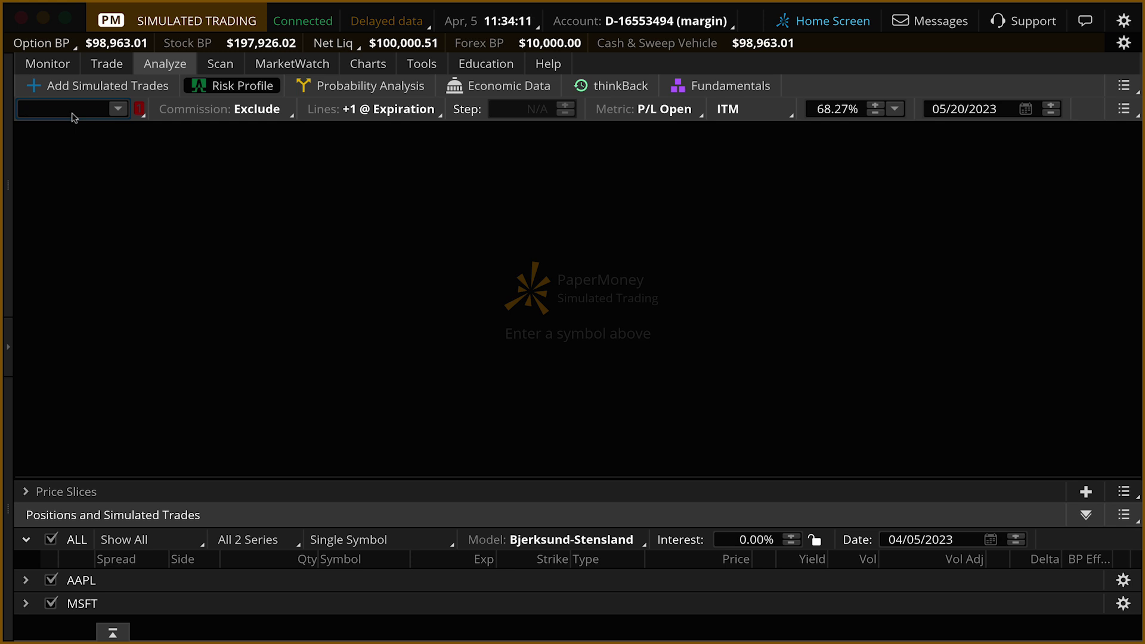
type("AAPL")
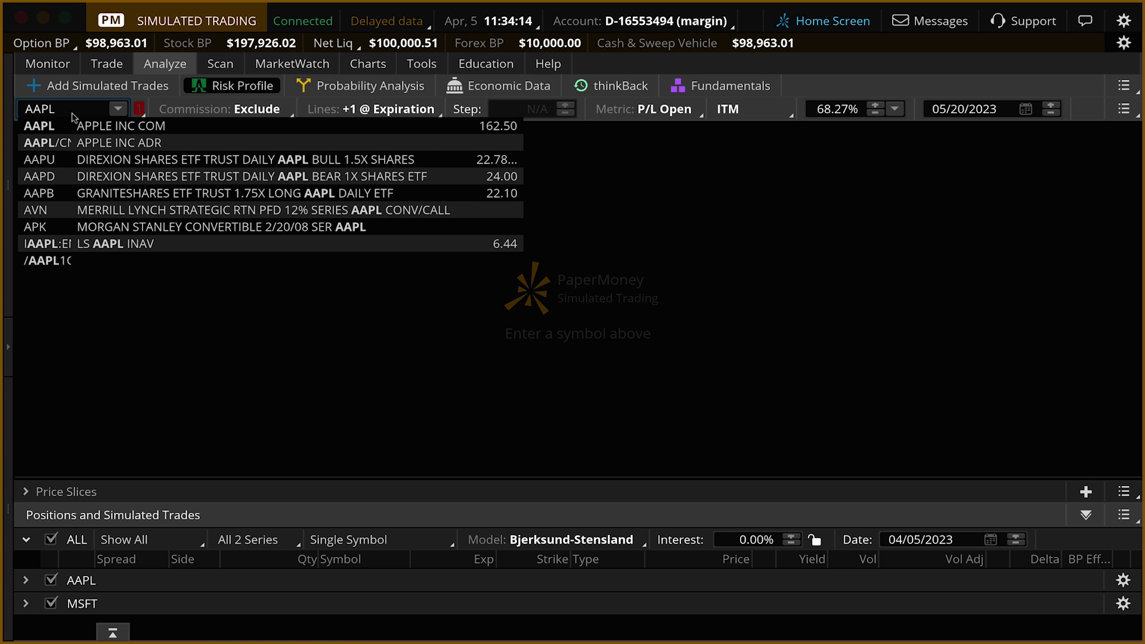
key("Return")
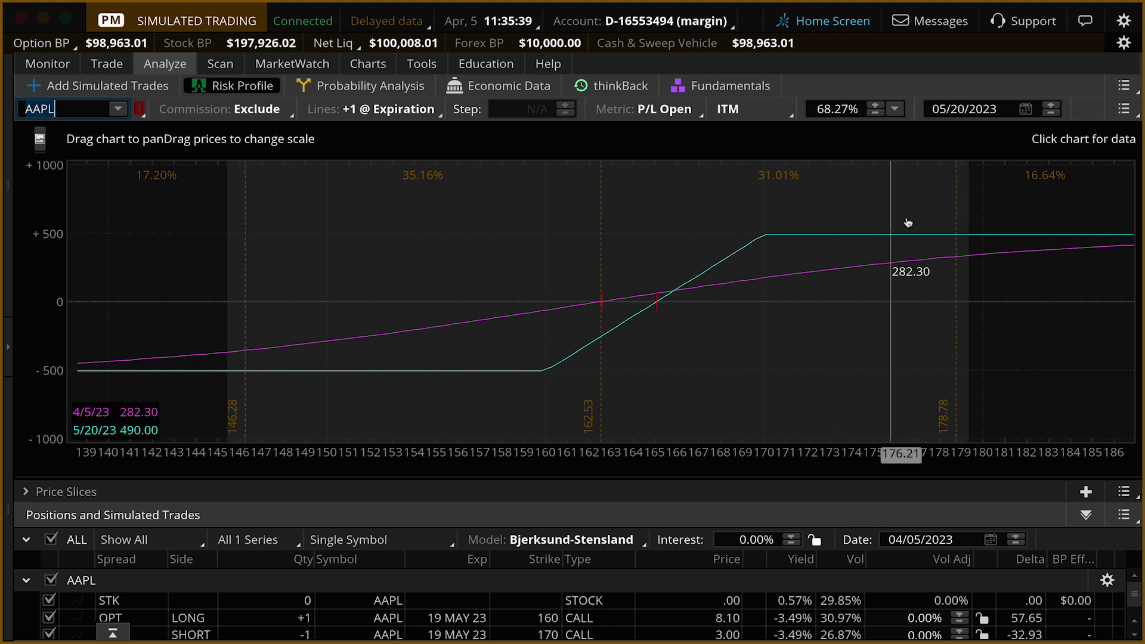
Step: Expand the price slices below the risk graph and set them to the break-even price
left_click(26, 492)
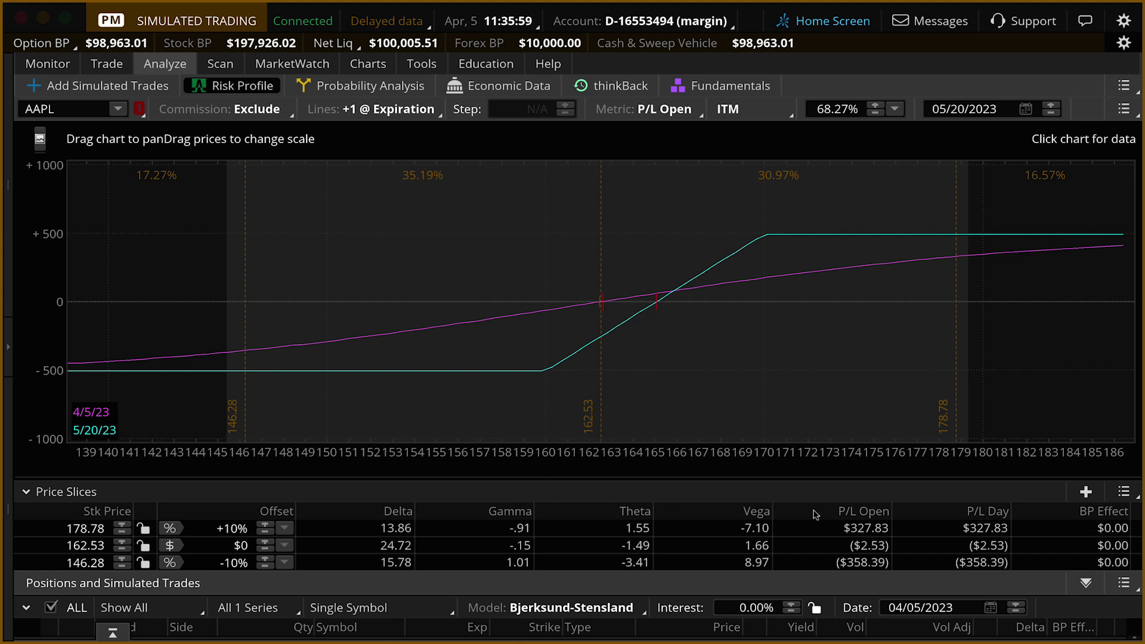
left_click(1124, 492)
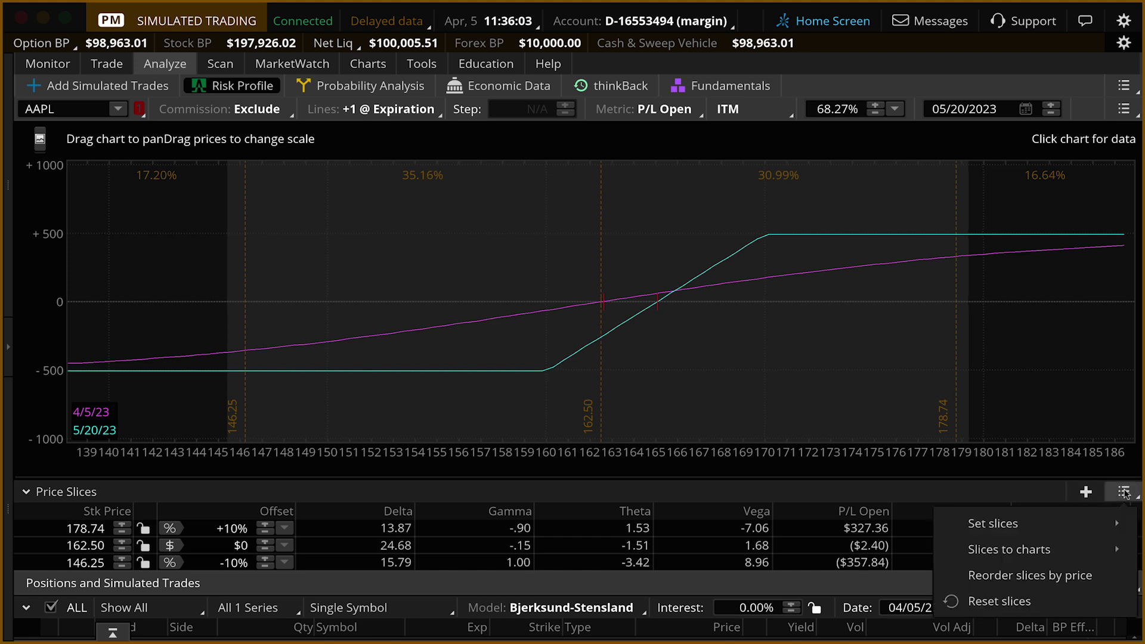
mouse_move(1024, 518)
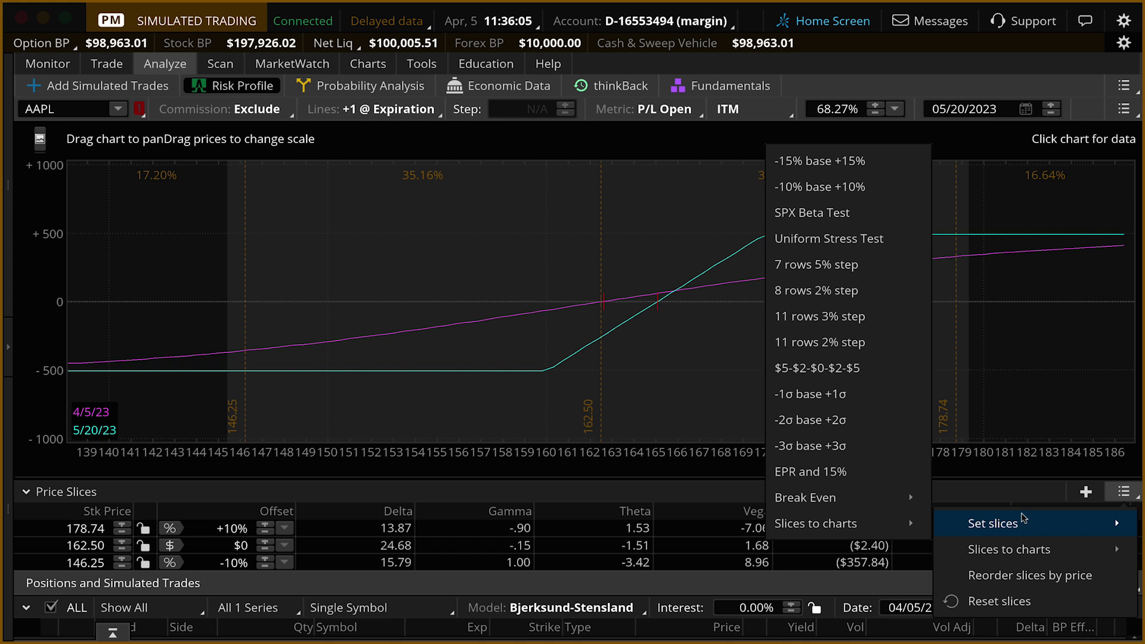
mouse_move(859, 501)
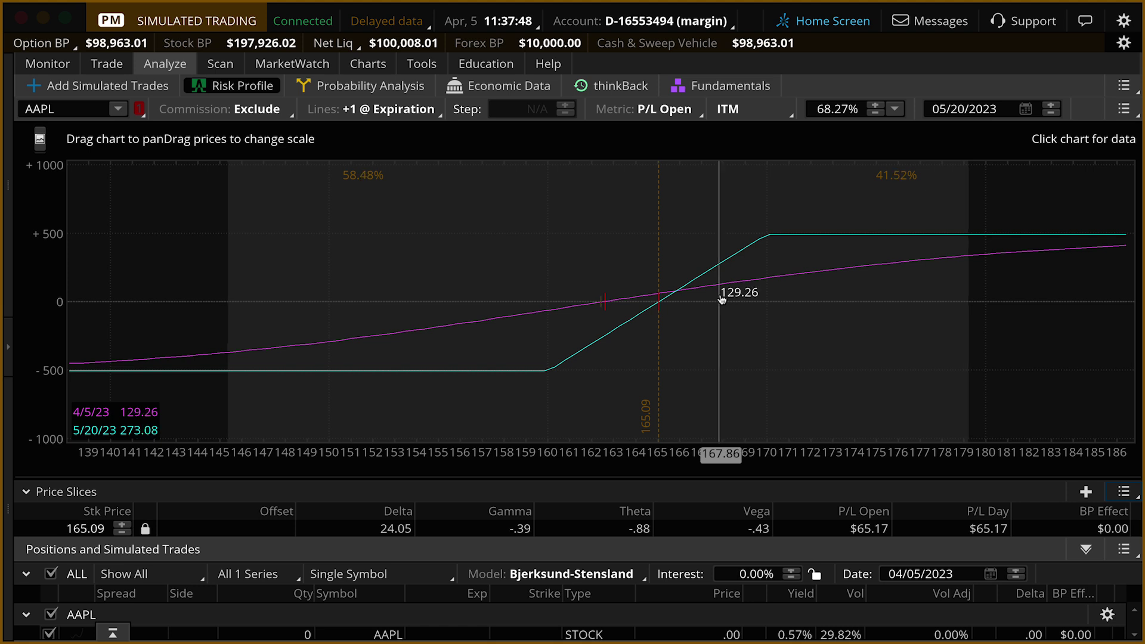
Step: Collapse the AAPL option chain and view today's options statistics for the symbol
left_click(107, 64)
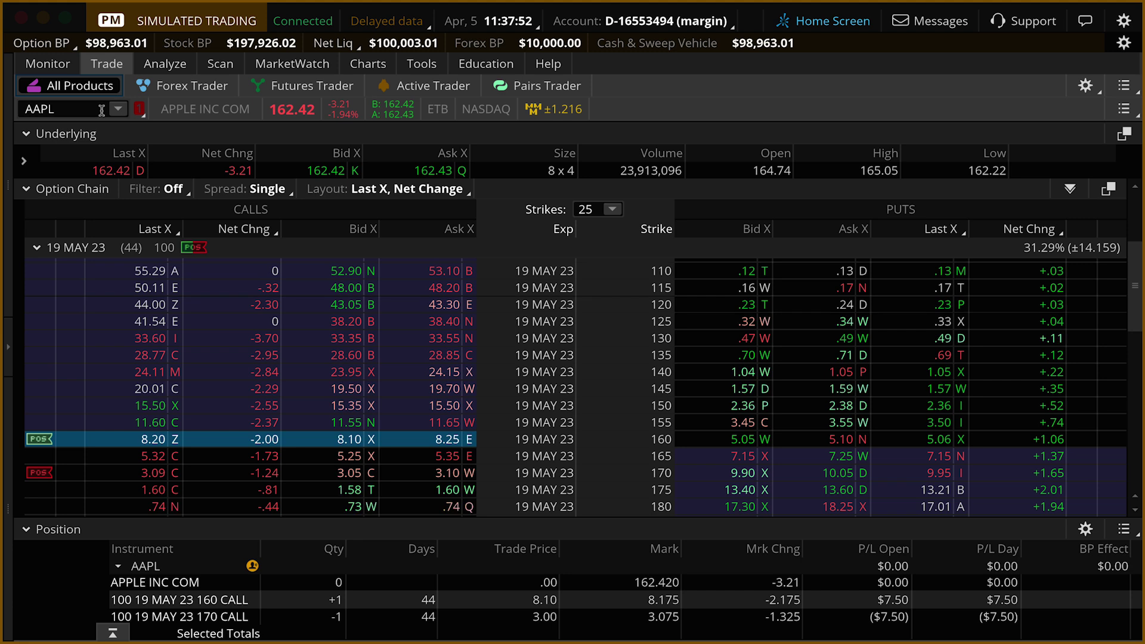
left_click(27, 190)
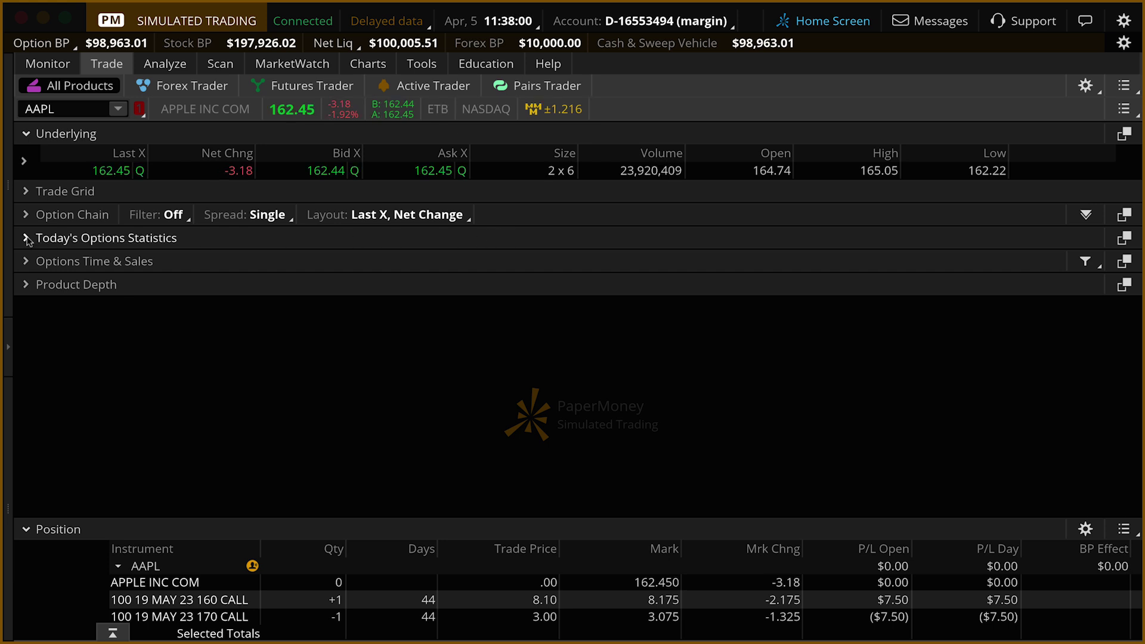
left_click(27, 238)
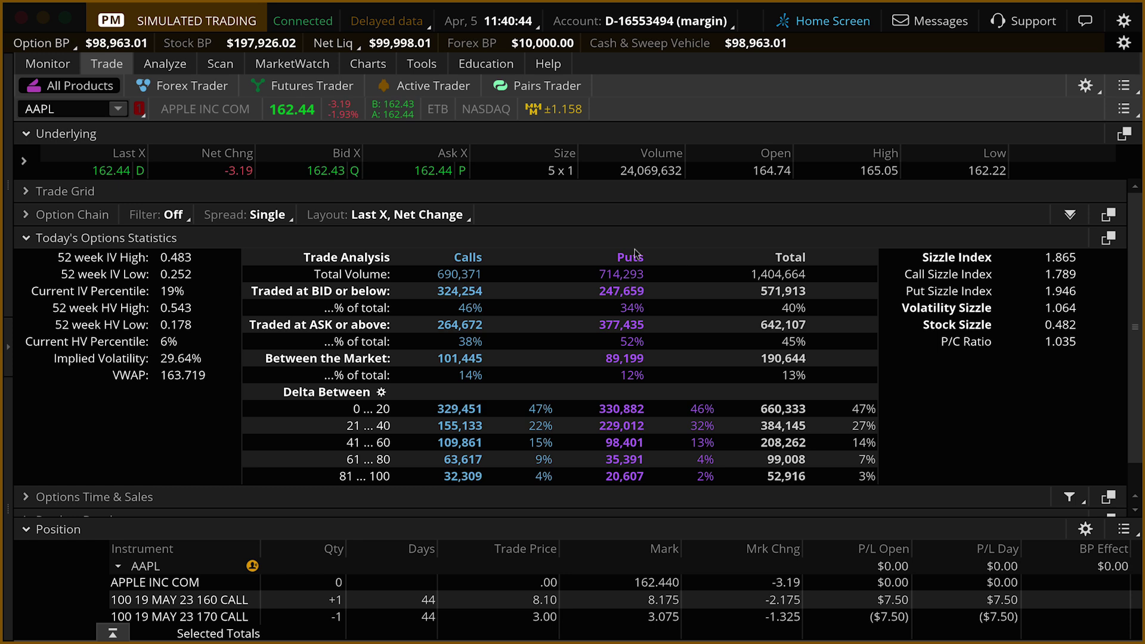
Step: Remove the MSFT 21 APR 23 285 call from the account with a position adjustment of quantity -1
left_click(48, 64)
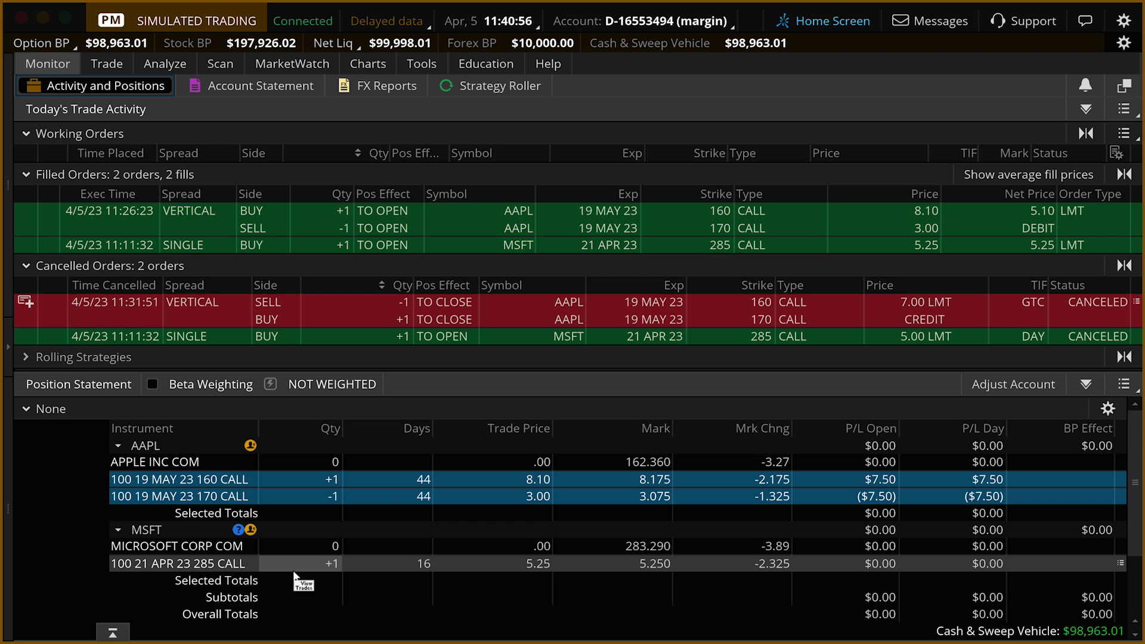
right_click(293, 574)
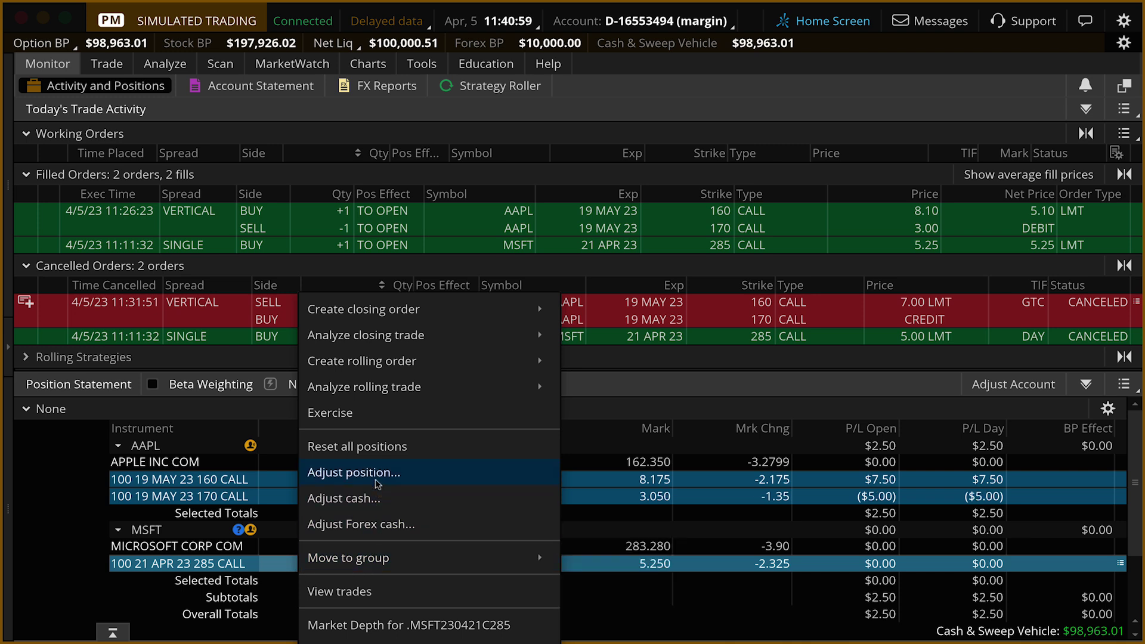
left_click(354, 472)
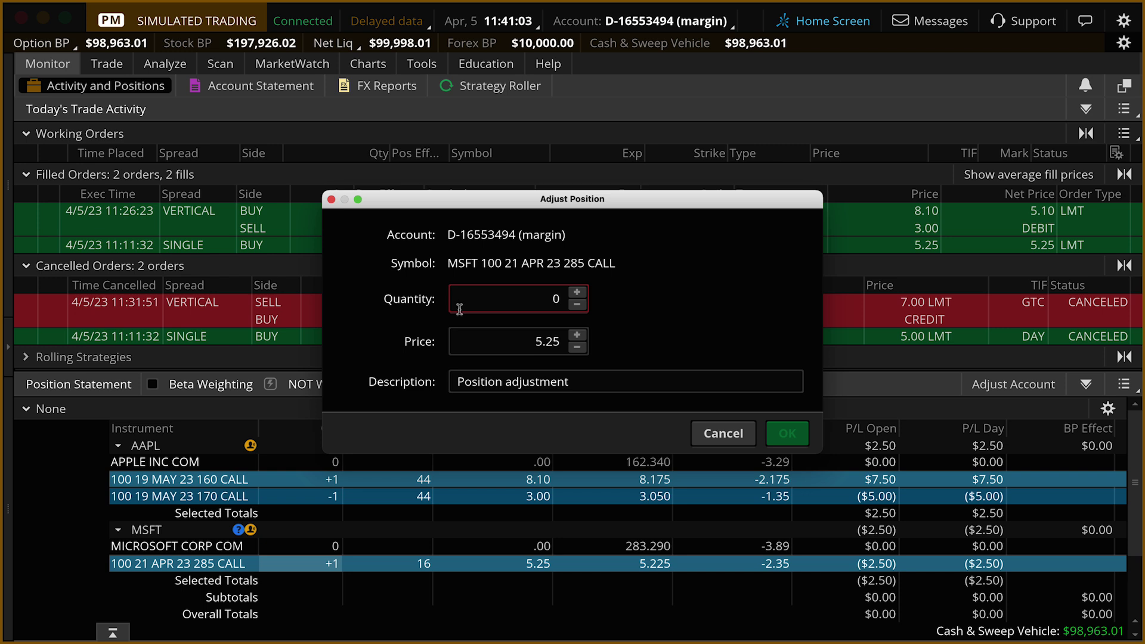
left_click(520, 302)
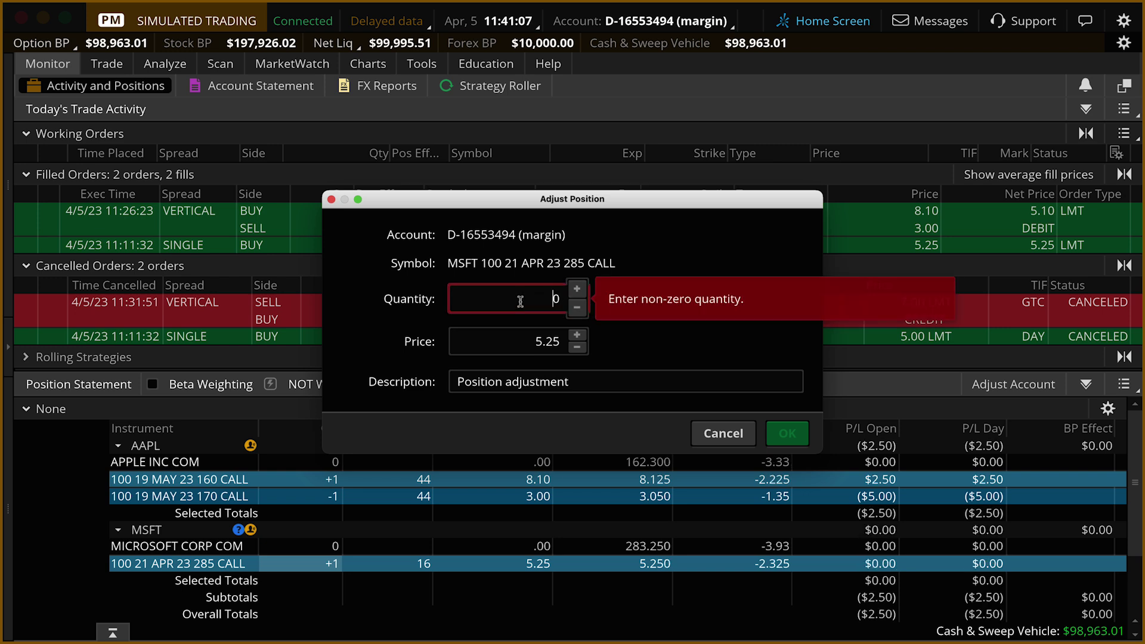
type("-1")
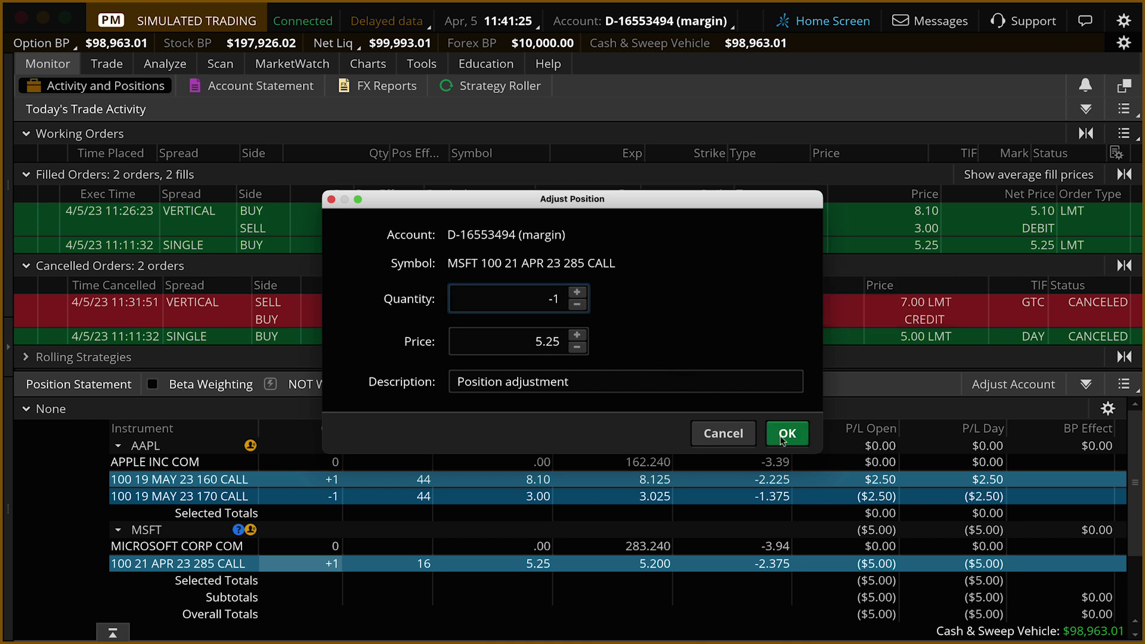
left_click(787, 434)
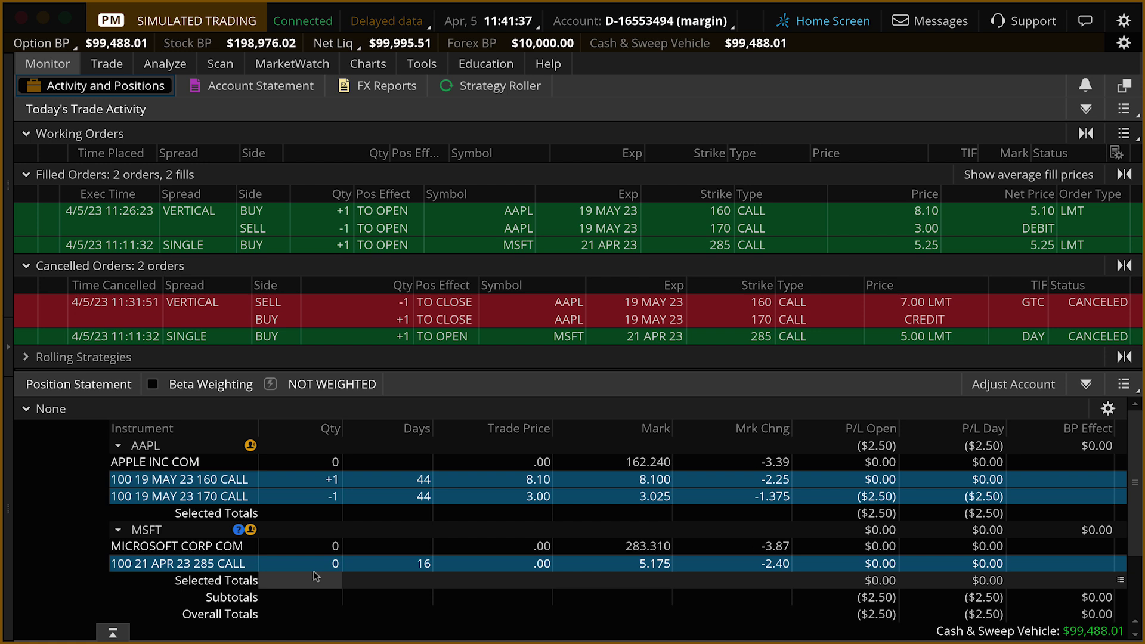
Step: Adjust the simulated account's cash to 10,000 without resetting all balances and positions
left_click(1014, 385)
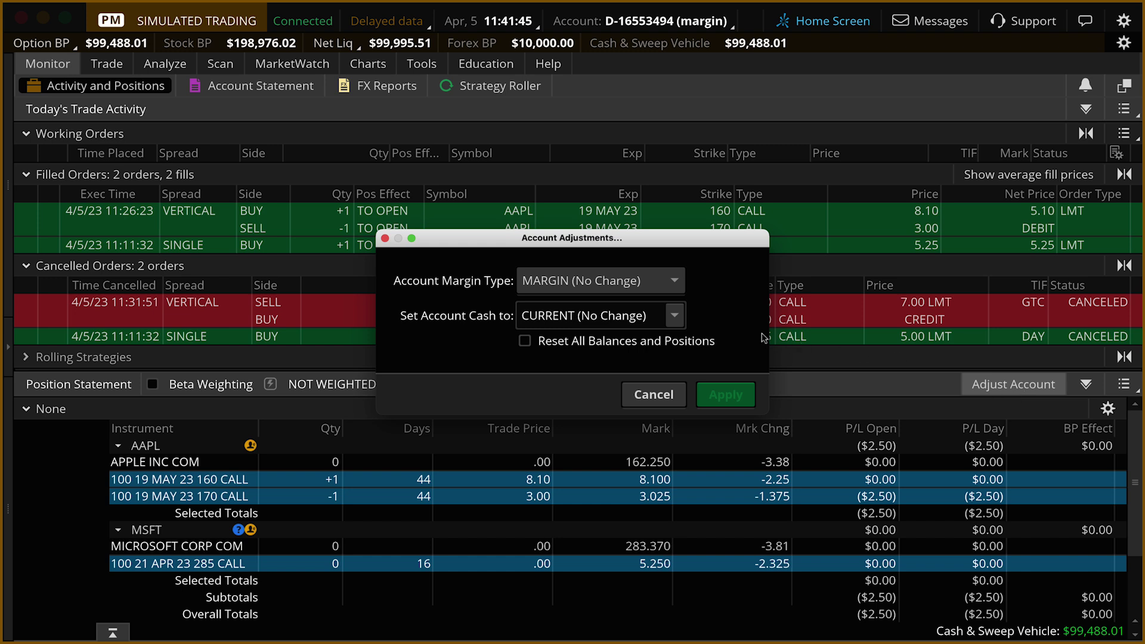
left_click(532, 344)
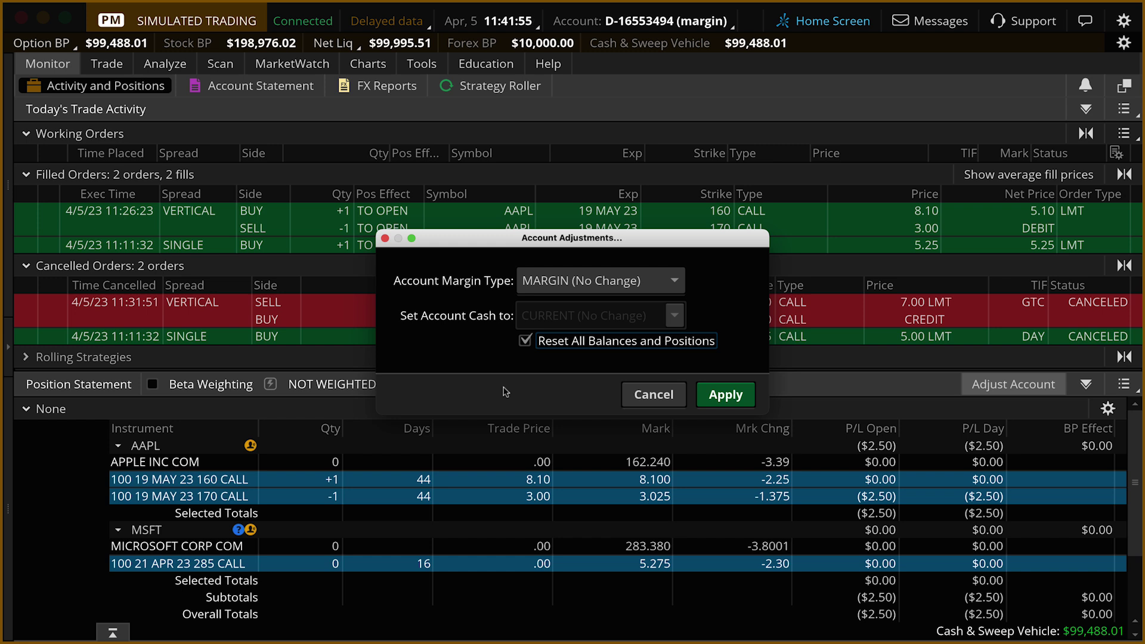
left_click(525, 347)
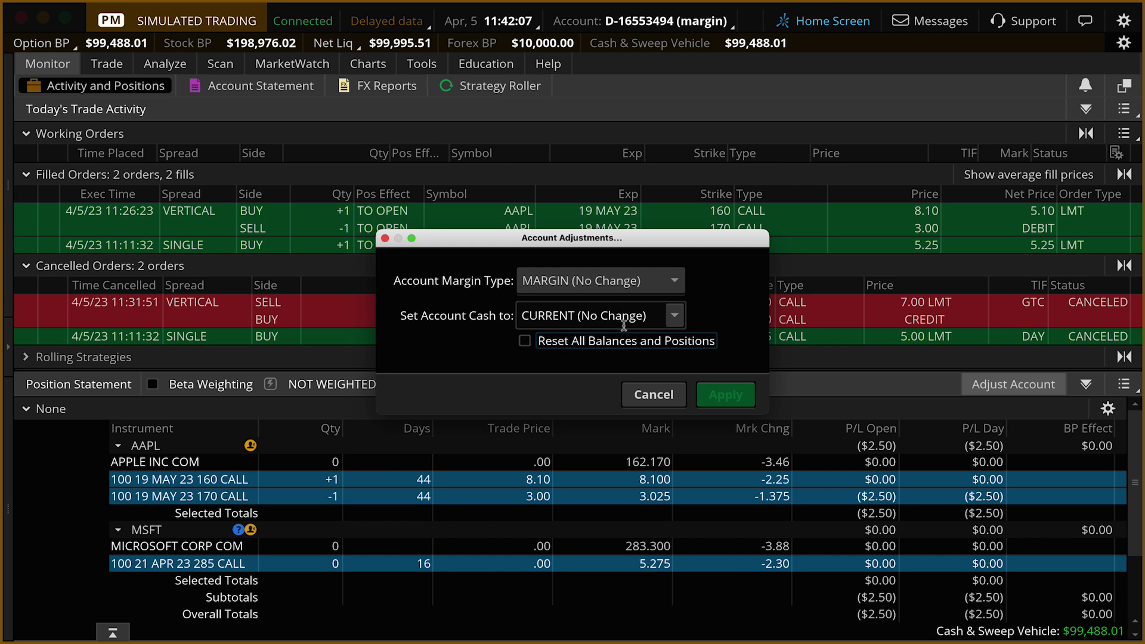
left_click(675, 322)
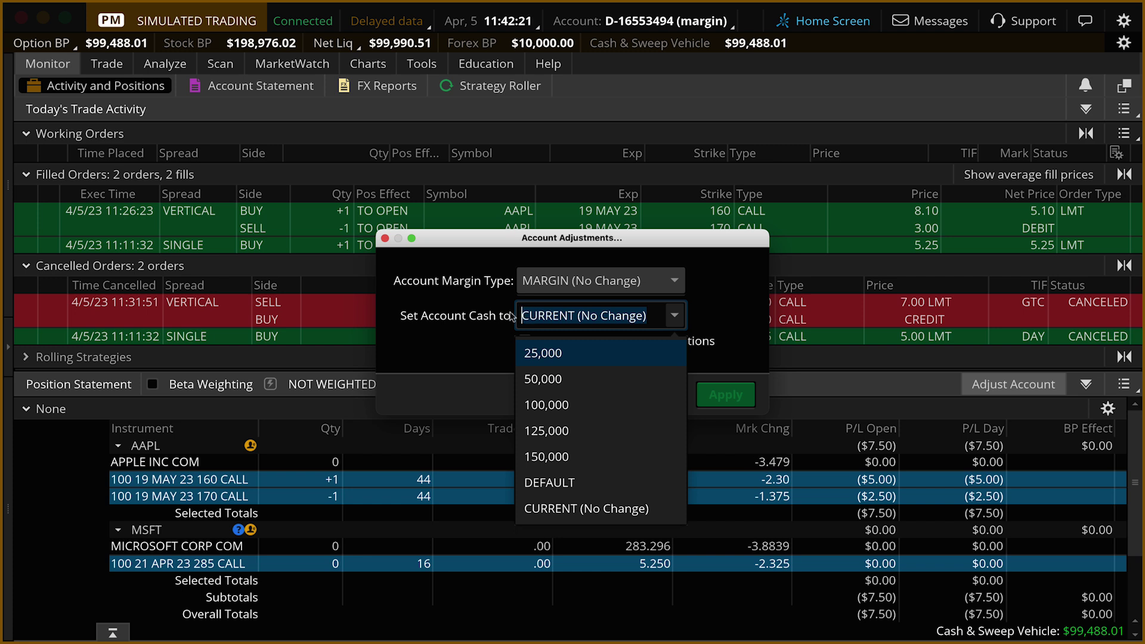
type("10")
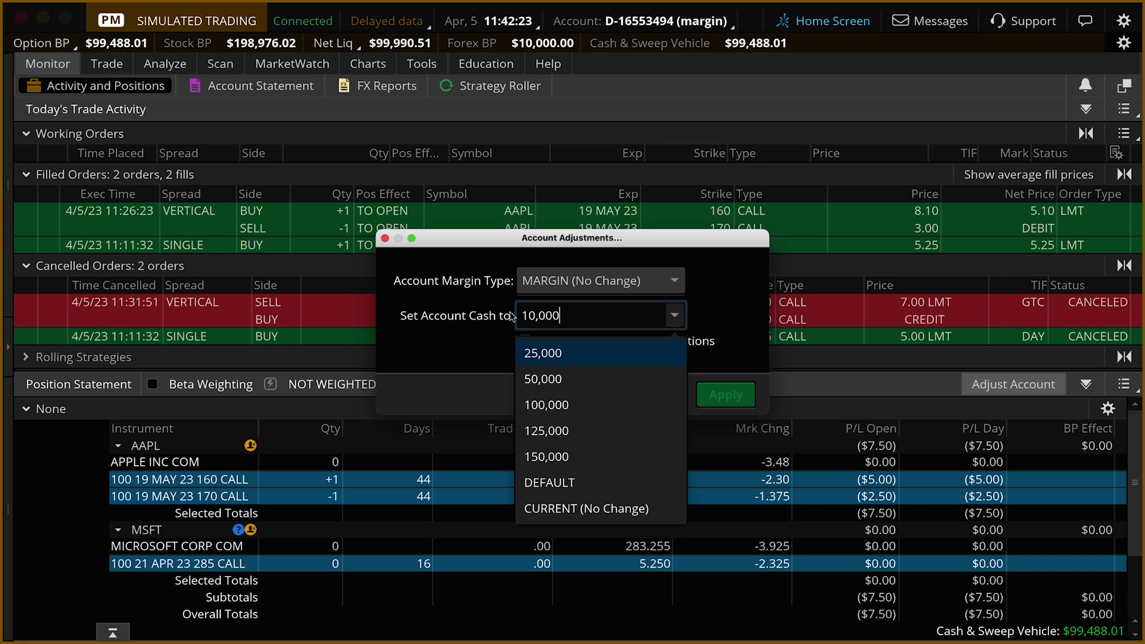
key("Escape")
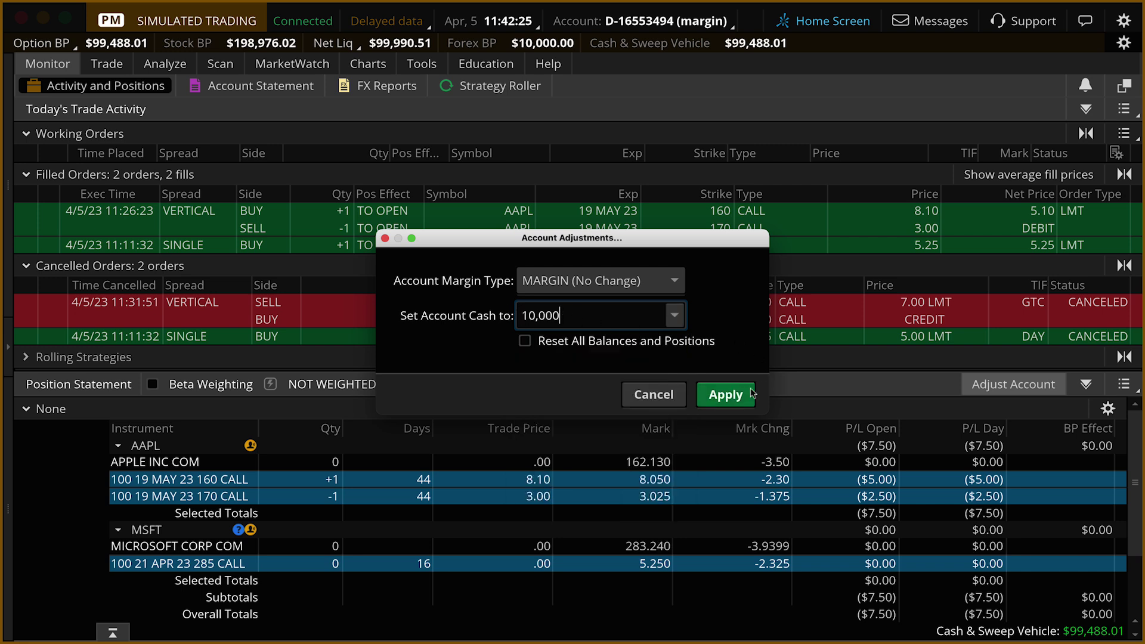
left_click(739, 394)
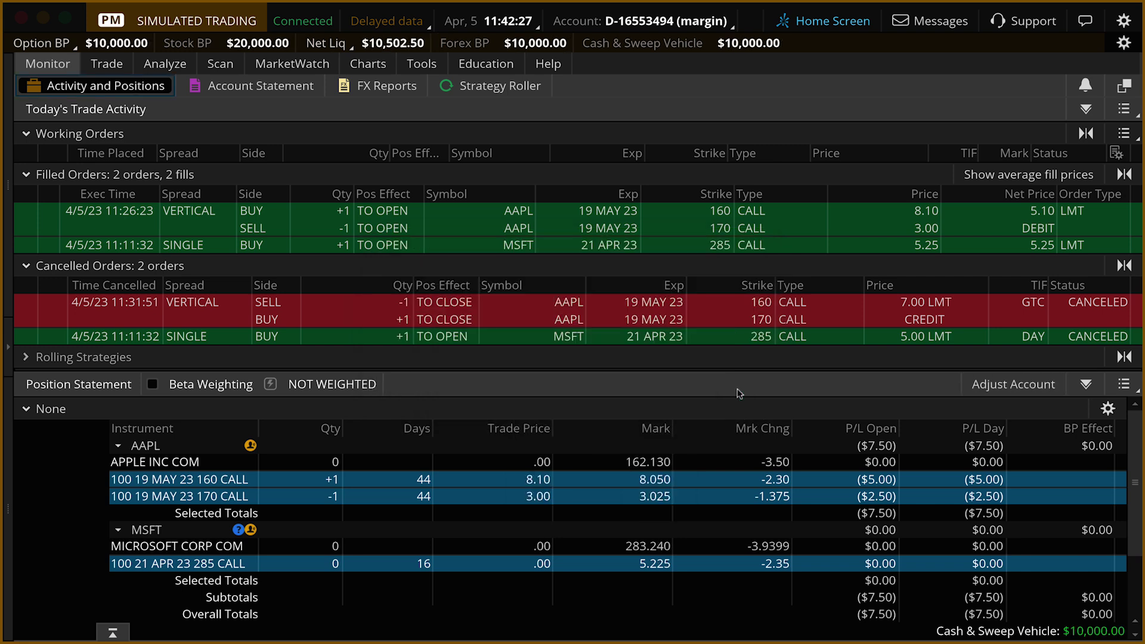